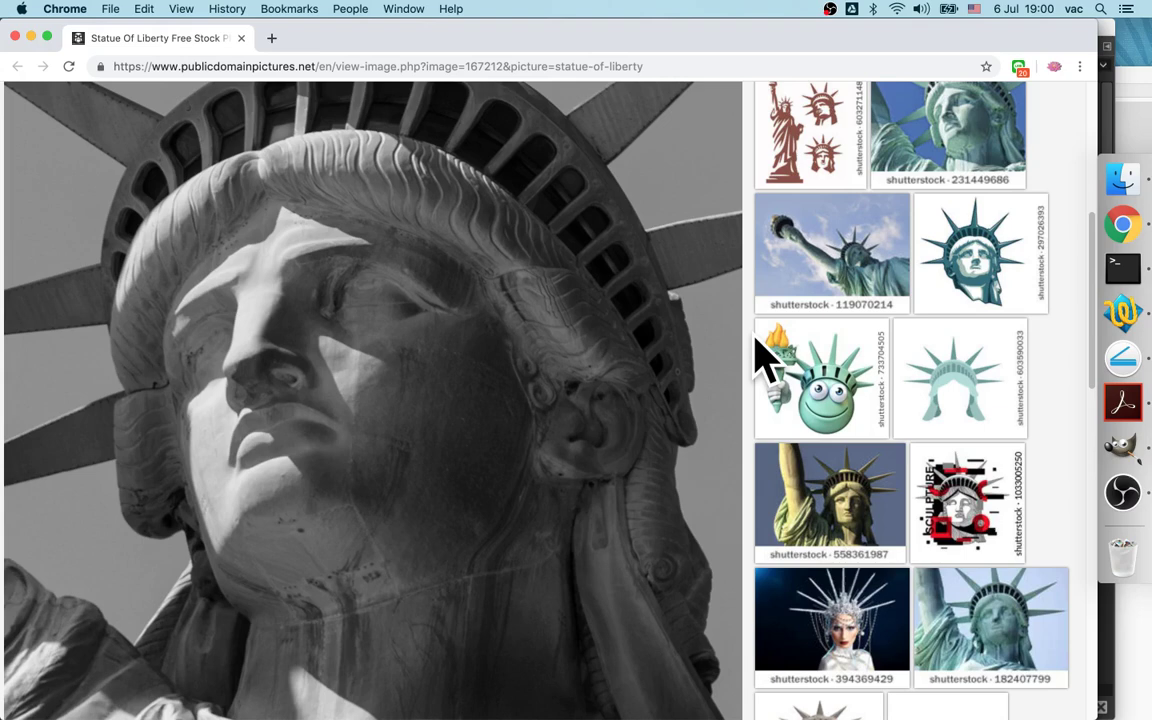
Switch from Chrome to GIMP, where the Statue of Liberty photo is open
{"action": "left_click", "coordinate": [1121, 450]}
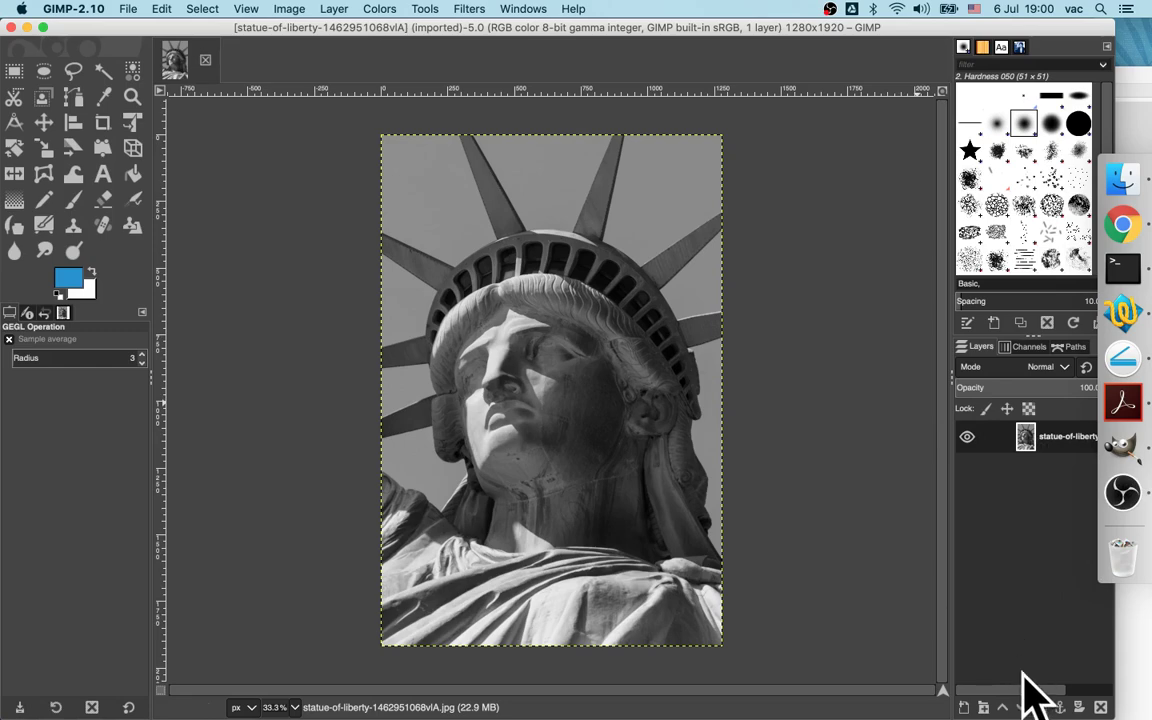
Duplicate the photo layer and give the copy Brightness 48 and Contrast 74
{"action": "left_click", "coordinate": [1040, 707]}
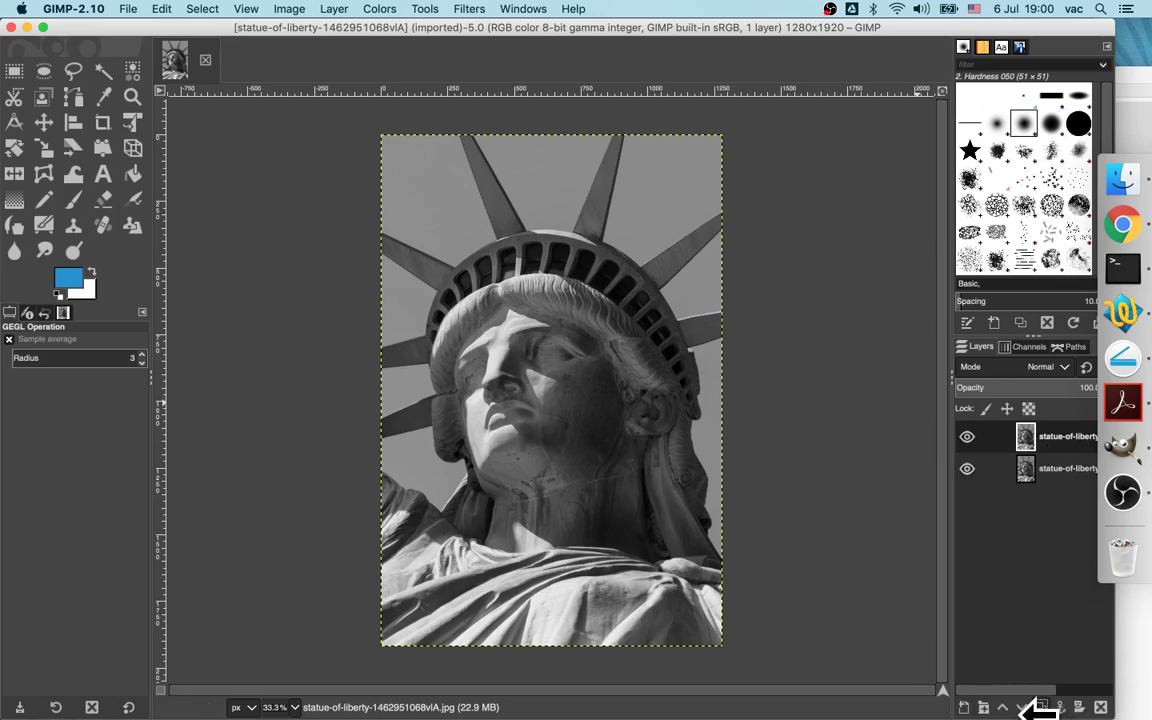
{"action": "left_click", "coordinate": [380, 10]}
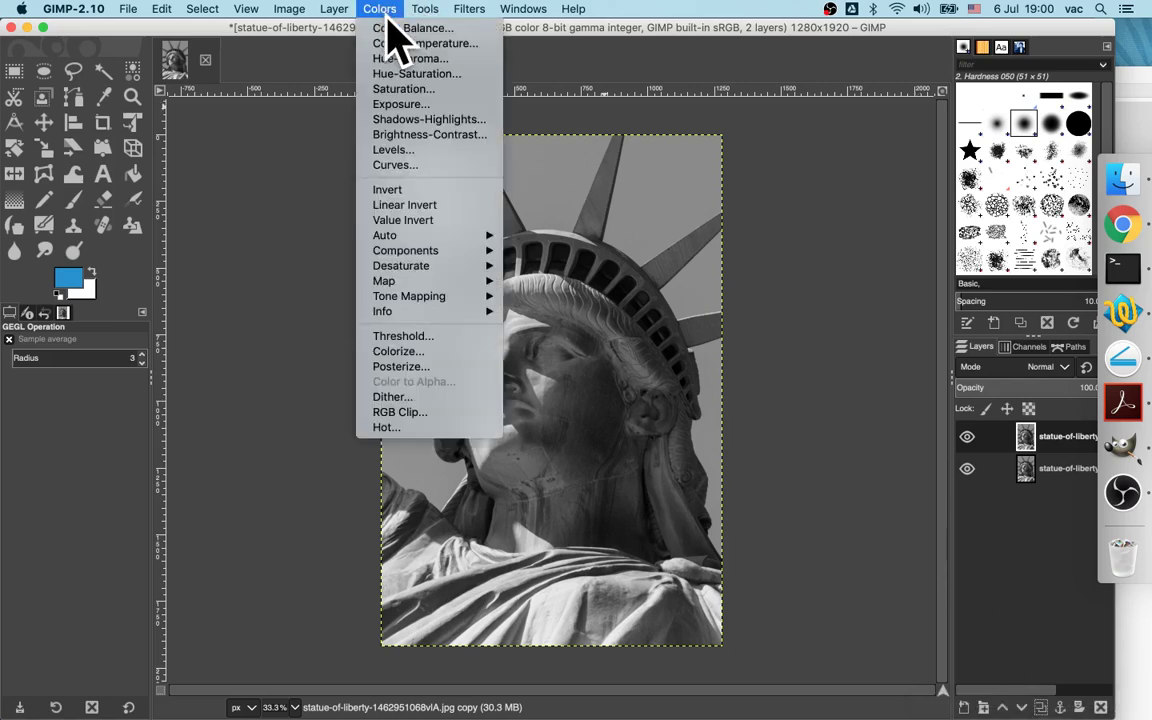
{"action": "left_click", "coordinate": [453, 139]}
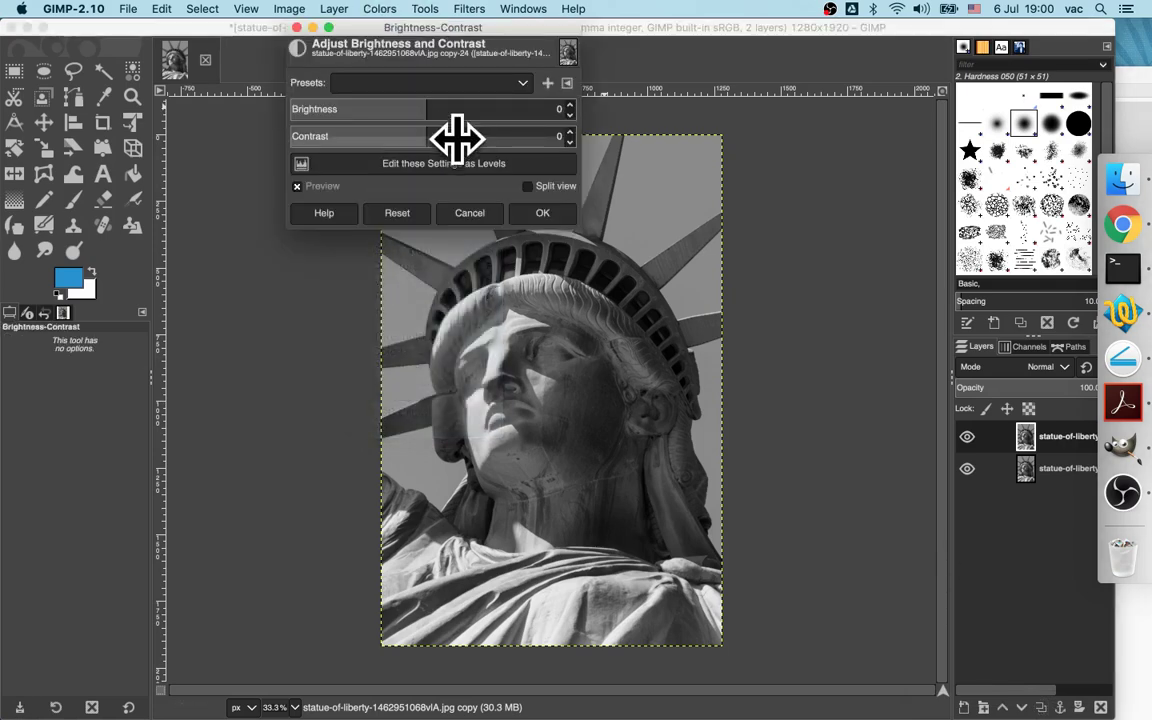
{"action": "left_click_drag", "start_coordinate": [459, 132], "coordinate": [489, 132]}
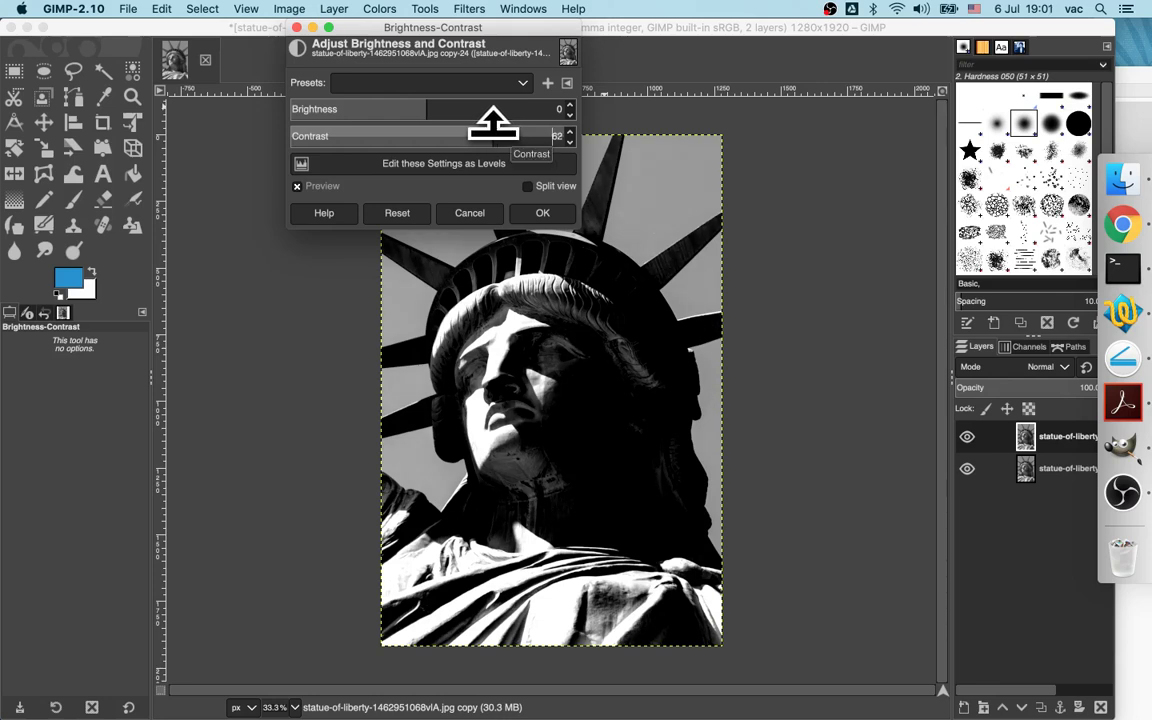
{"action": "mouse_move", "coordinate": [493, 122]}
{"action": "left_mouse_down"}
{"action": "mouse_move", "coordinate": [514, 118]}
{"action": "mouse_move", "coordinate": [453, 110]}
{"action": "mouse_move", "coordinate": [450, 90]}
{"action": "mouse_move", "coordinate": [476, 90]}
{"action": "left_mouse_up"}
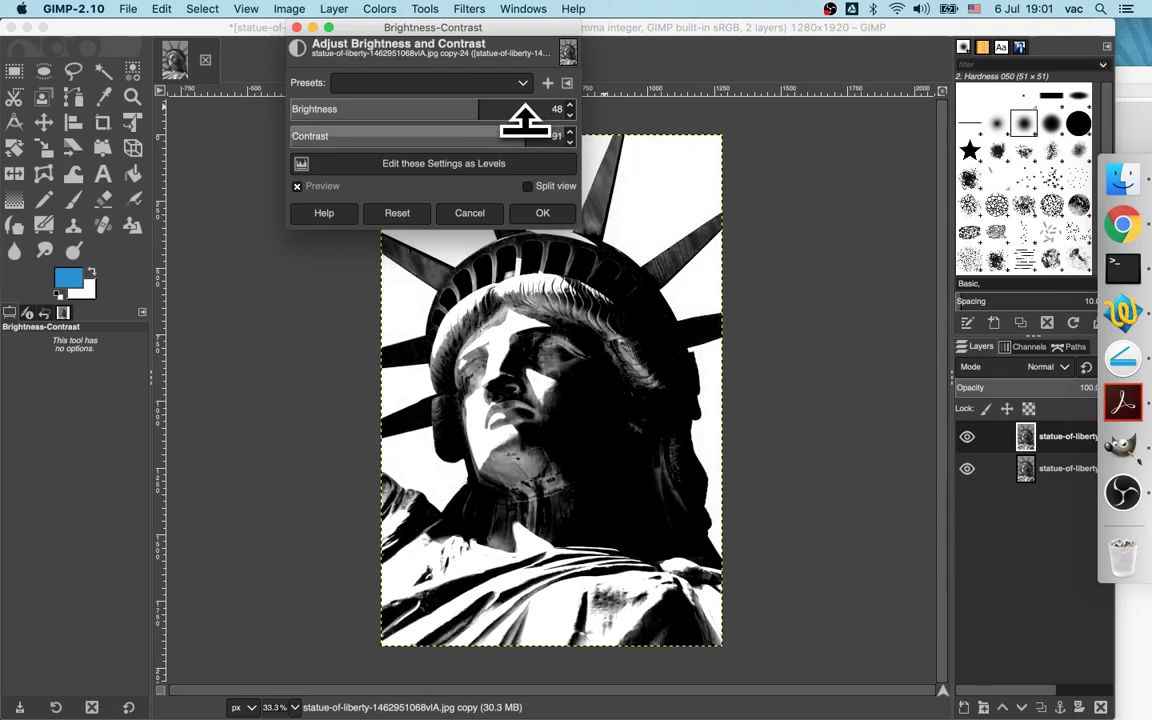
{"action": "mouse_move", "coordinate": [515, 122]}
{"action": "left_mouse_down"}
{"action": "mouse_move", "coordinate": [524, 118]}
{"action": "mouse_move", "coordinate": [510, 118]}
{"action": "left_mouse_up"}
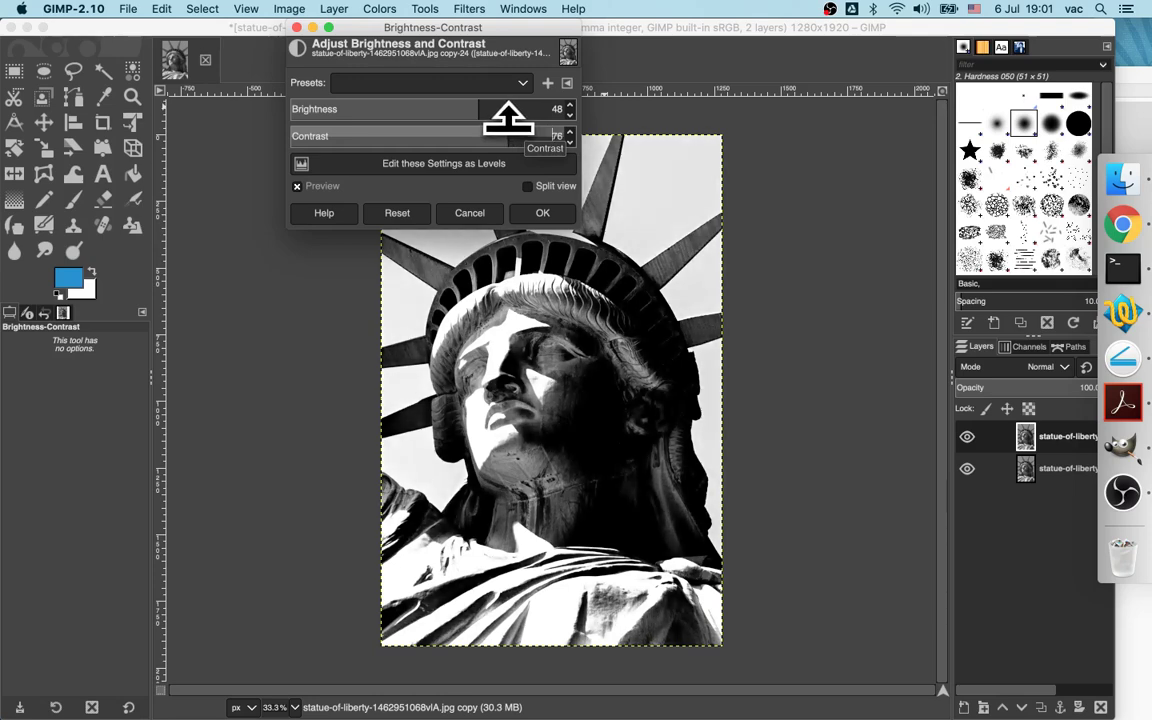
{"action": "left_click_drag", "start_coordinate": [506, 118], "coordinate": [505, 118]}
{"action": "left_click", "coordinate": [553, 214]}
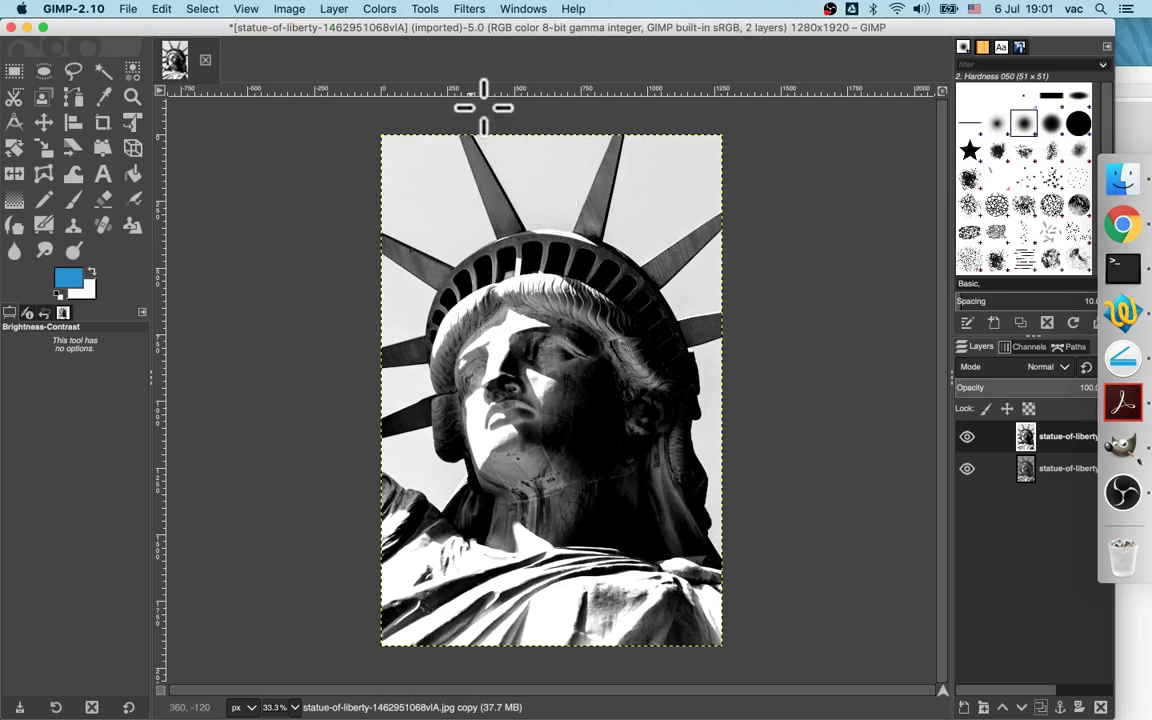
Invert the high-contrast copy, giving a black sky and white statue
{"action": "left_click", "coordinate": [380, 10]}
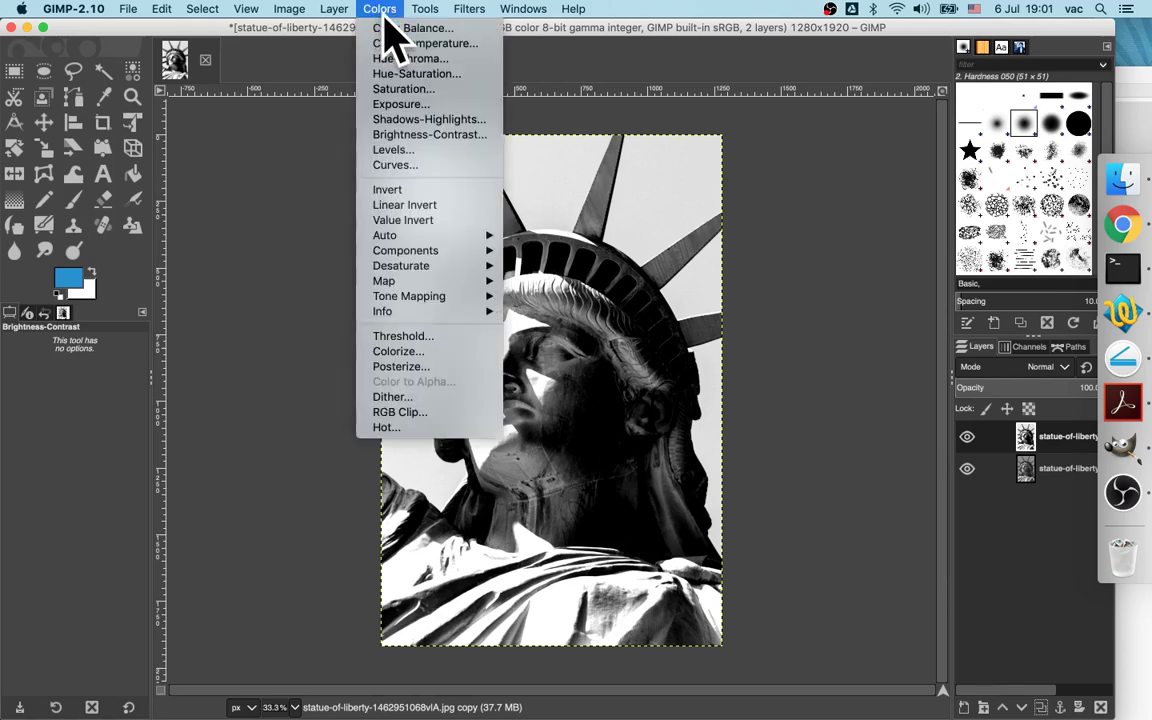
{"action": "left_click", "coordinate": [401, 191]}
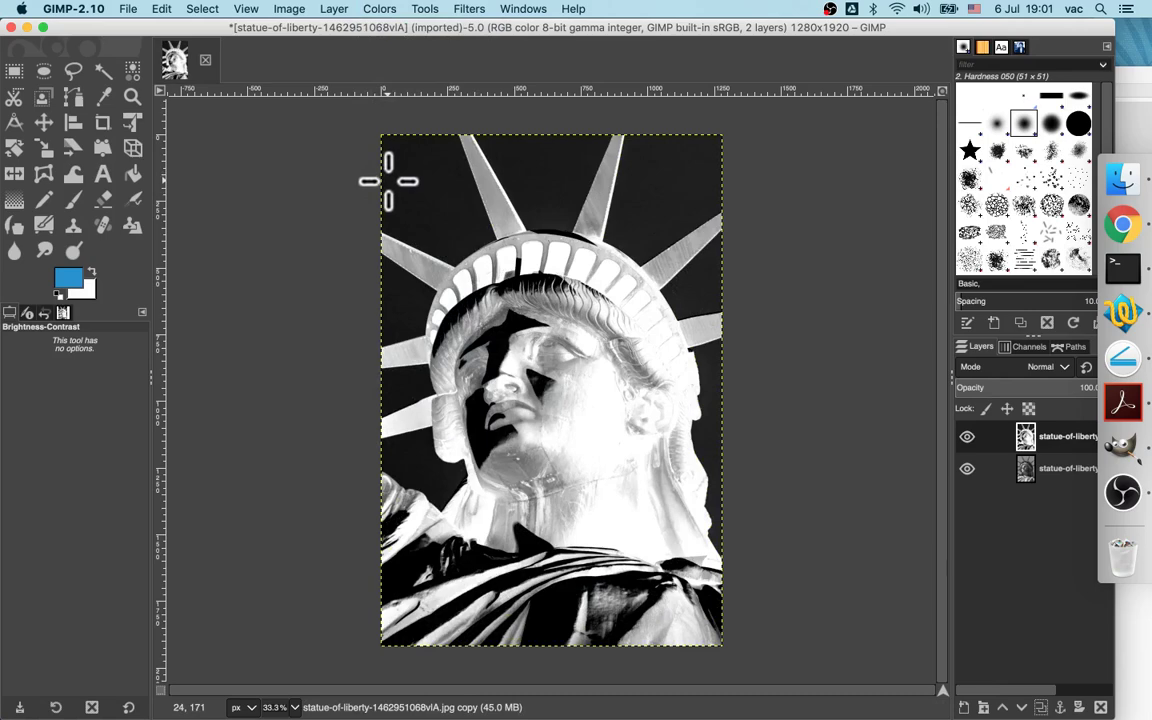
{"action": "left_click", "coordinate": [470, 10]}
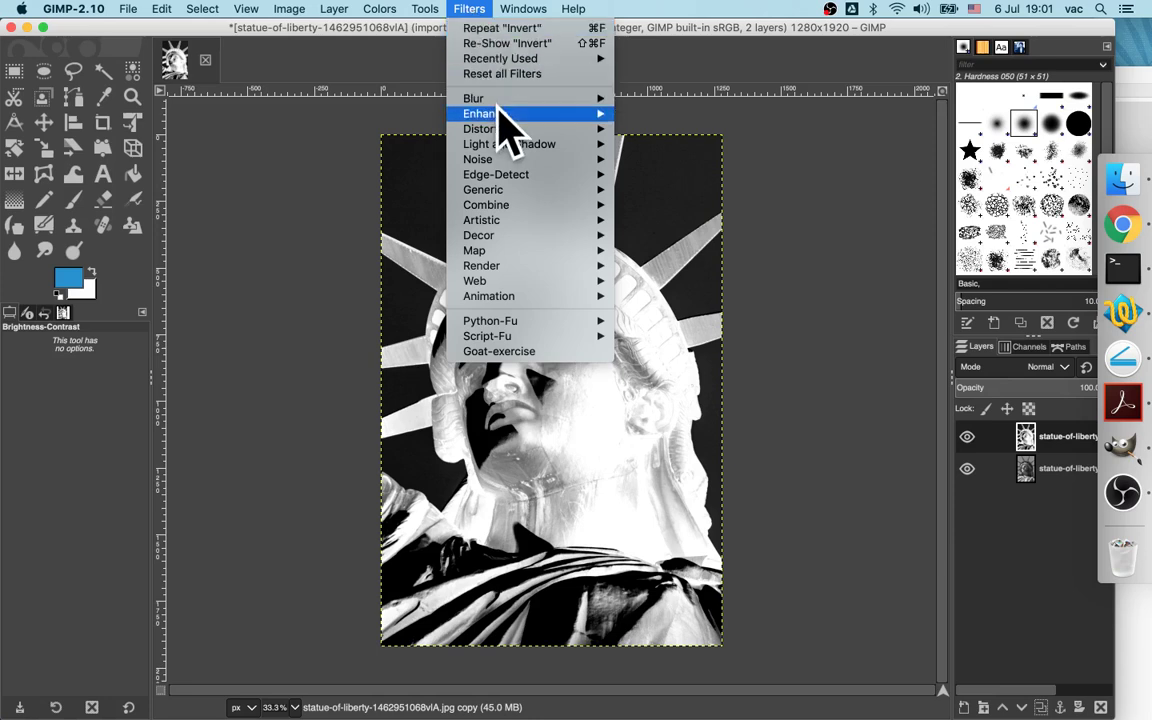
{"action": "mouse_move", "coordinate": [484, 129]}
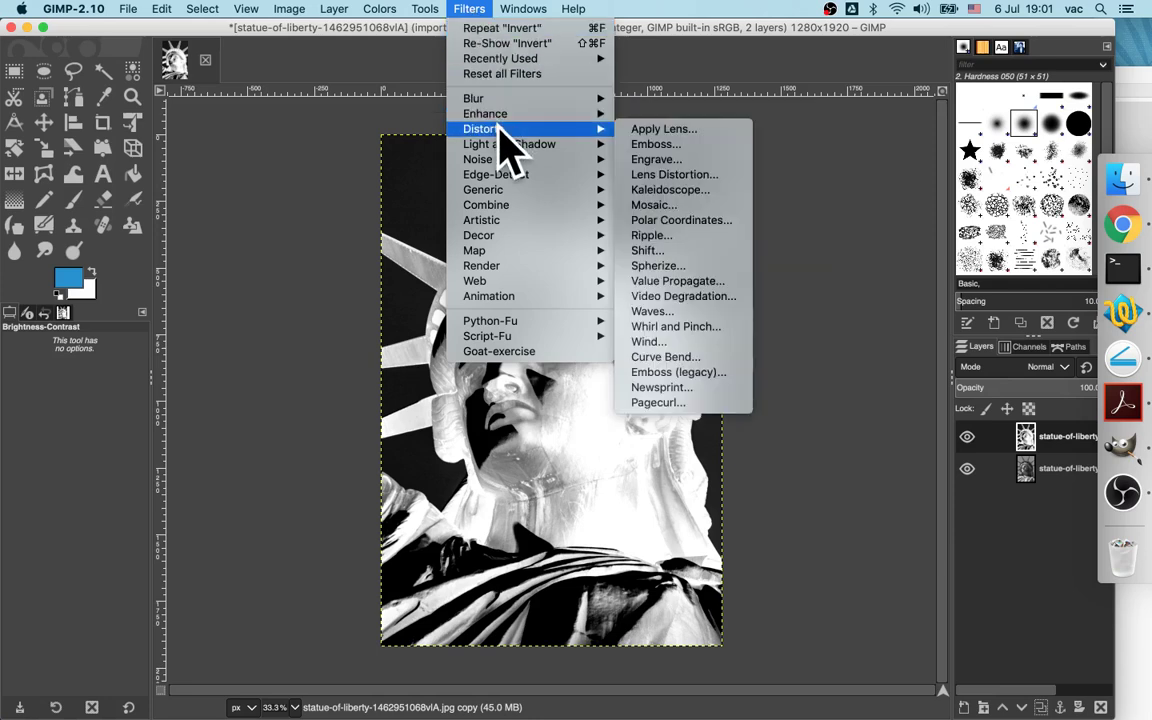
Apply the Newsprint halftone filter in CMYK with cell size 20 to the copy
{"action": "left_click", "coordinate": [702, 393]}
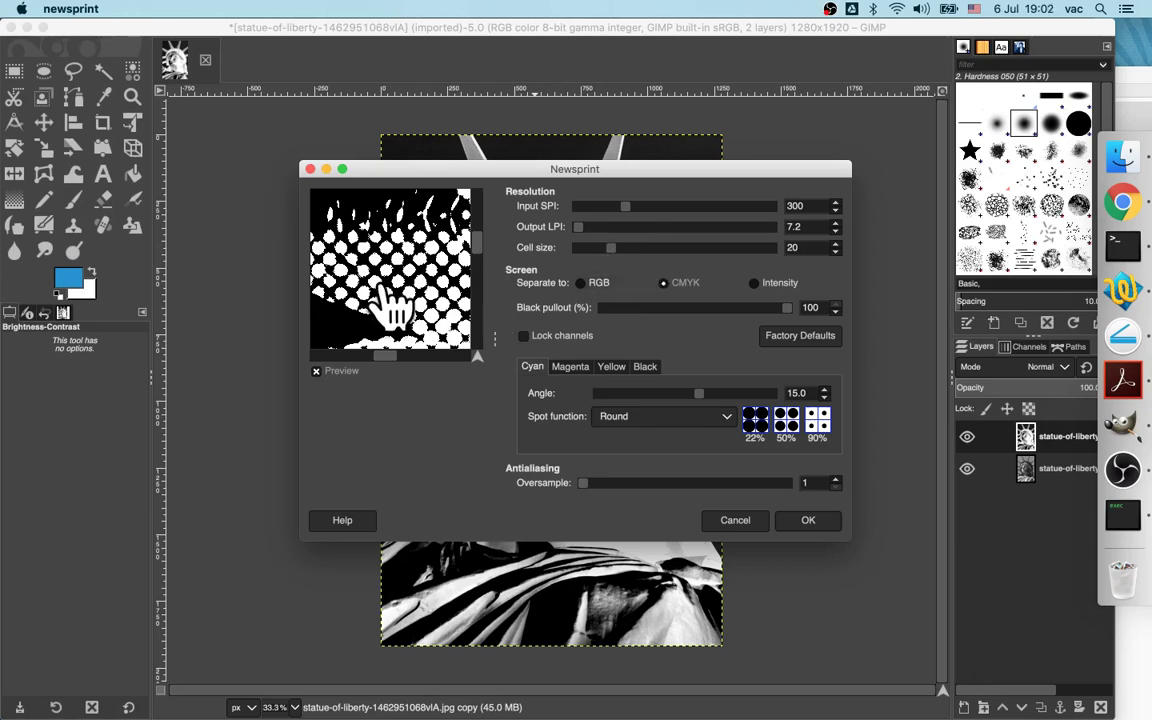
{"action": "mouse_move", "coordinate": [398, 314]}
{"action": "left_mouse_down"}
{"action": "mouse_move", "coordinate": [400, 285]}
{"action": "mouse_move", "coordinate": [424, 283]}
{"action": "left_mouse_up"}
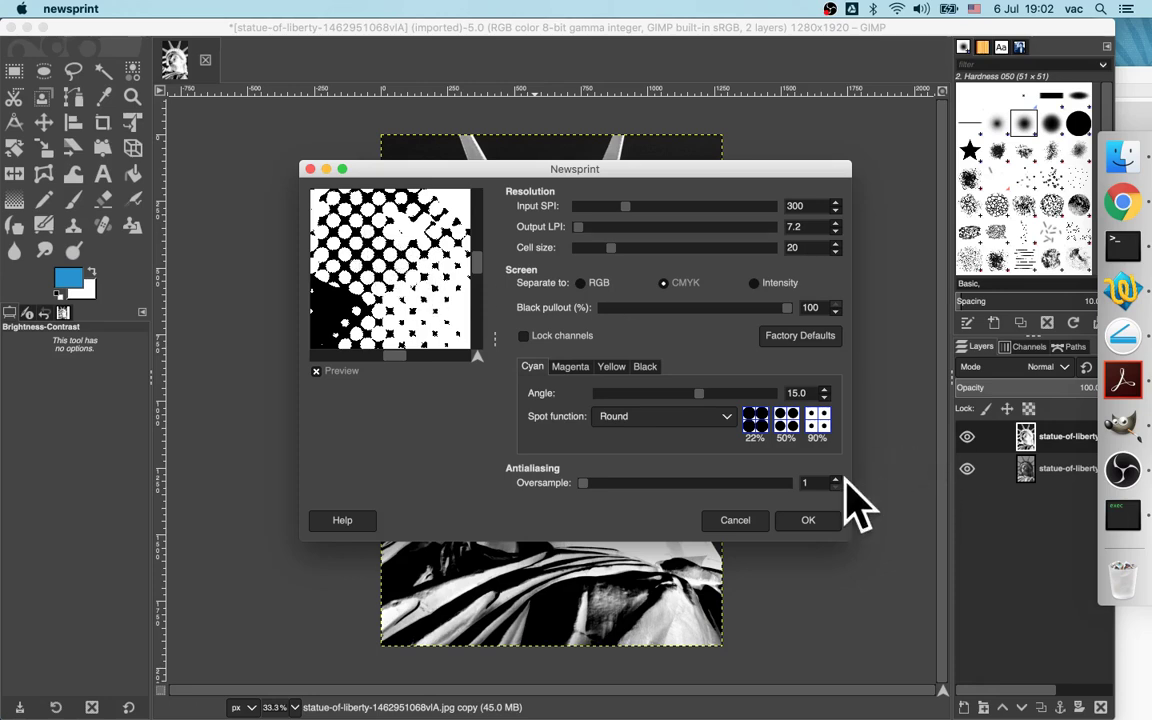
{"action": "left_click", "coordinate": [808, 520]}
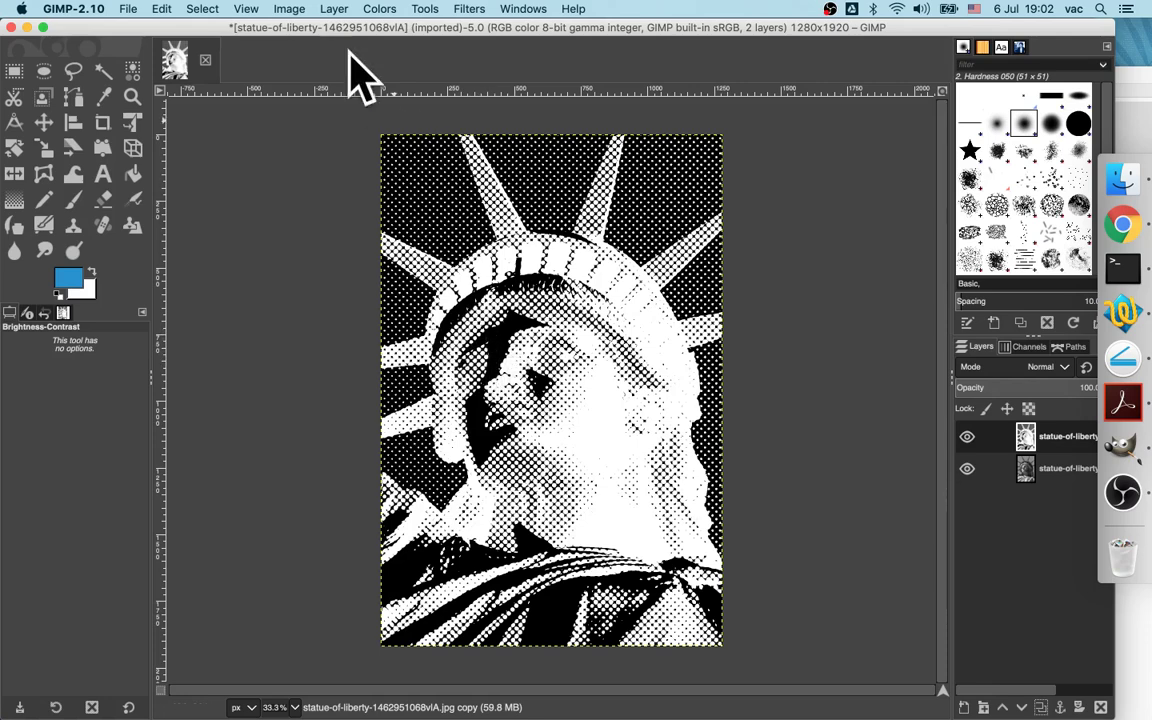
{"action": "left_click", "coordinate": [380, 10]}
Invert the halftone layer to show black statue dots on white
{"action": "left_click", "coordinate": [412, 190]}
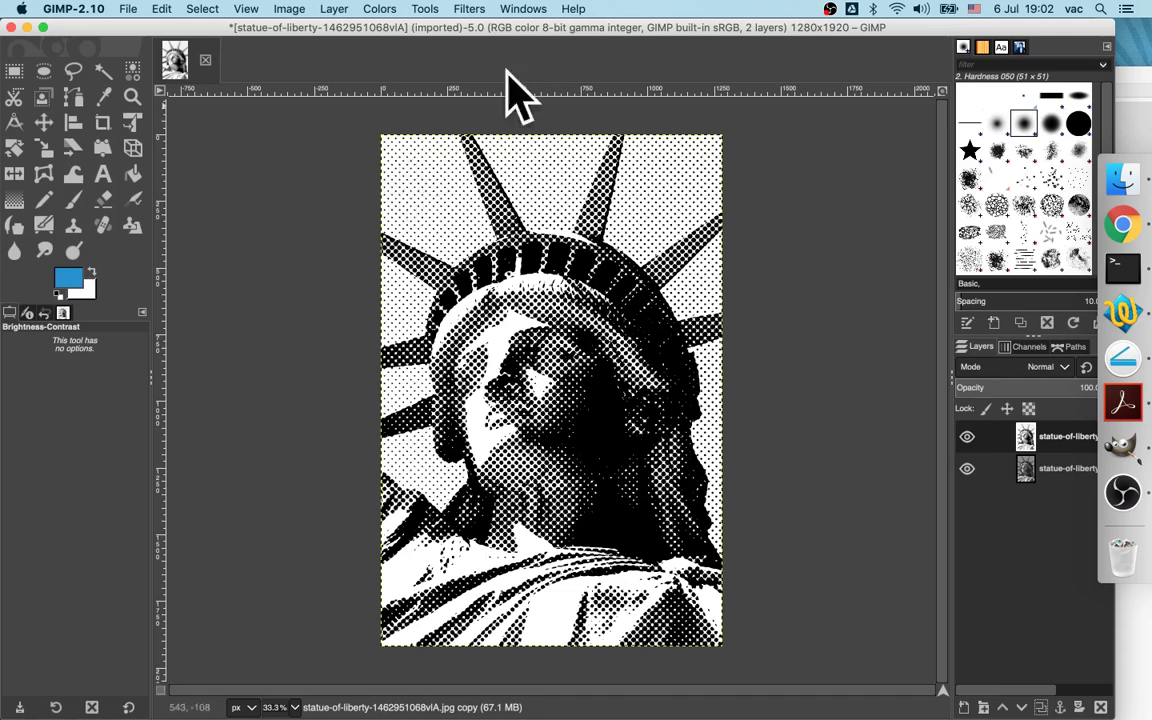
{"action": "left_click", "coordinate": [382, 12]}
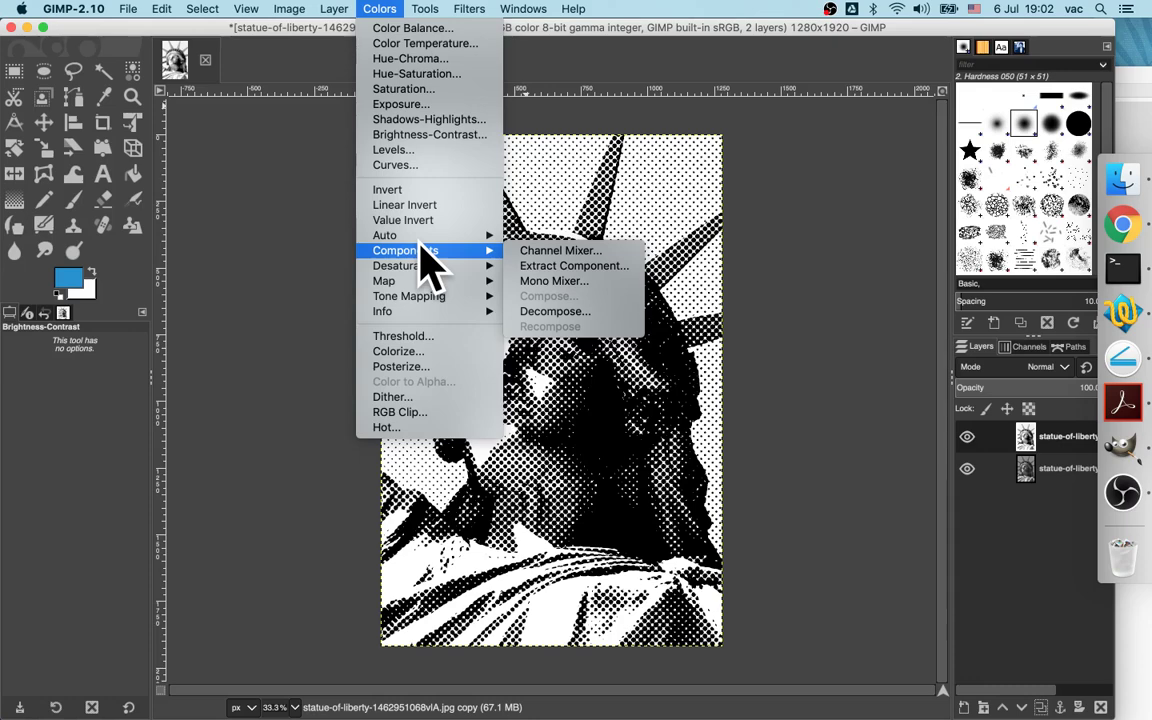
{"action": "mouse_move", "coordinate": [384, 281]}
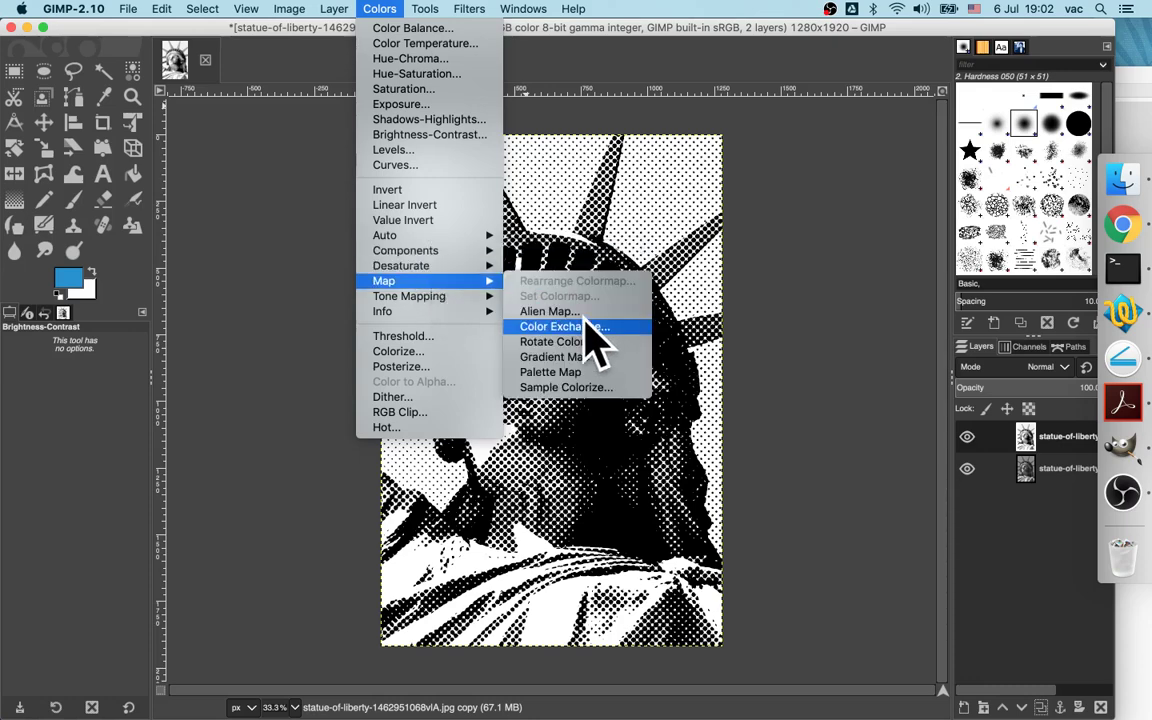
Use Color Exchange to turn the black halftone dots blue (0a67aa)
{"action": "left_click", "coordinate": [591, 327]}
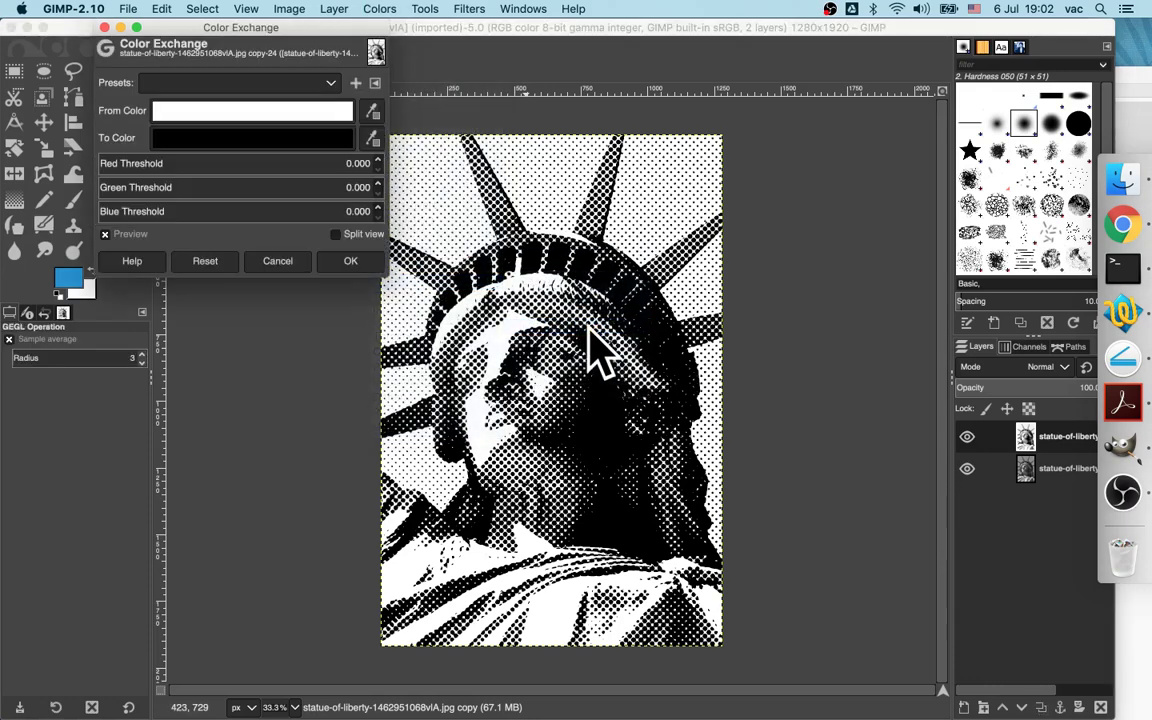
{"action": "left_click", "coordinate": [265, 130]}
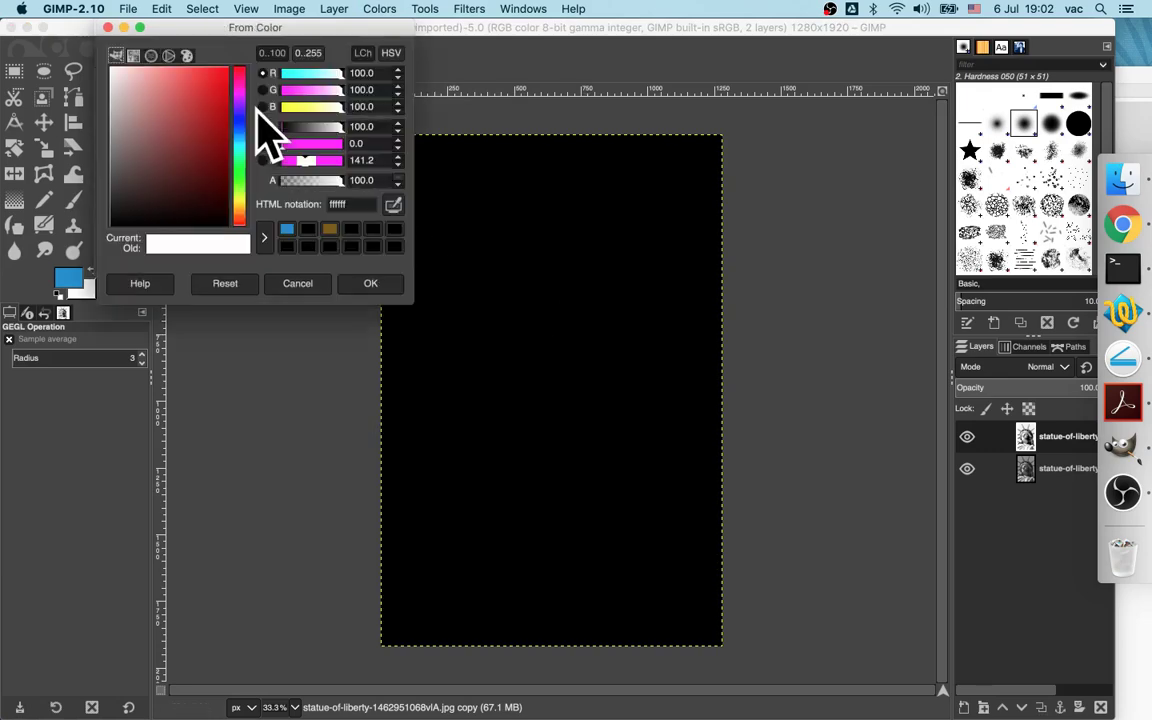
{"action": "left_click_drag", "start_coordinate": [211, 200], "coordinate": [257, 257]}
{"action": "left_click", "coordinate": [362, 285]}
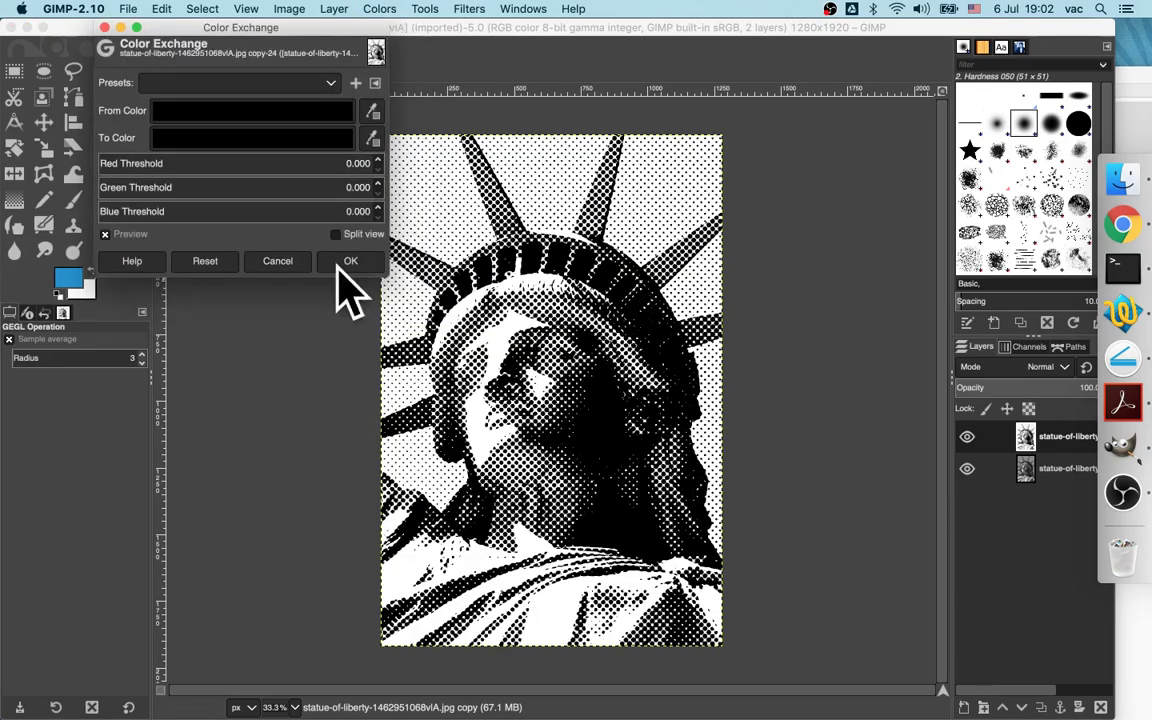
{"action": "left_click", "coordinate": [213, 140]}
{"action": "mouse_move", "coordinate": [172, 165]}
{"action": "left_mouse_down"}
{"action": "mouse_move", "coordinate": [167, 193]}
{"action": "mouse_move", "coordinate": [180, 125]}
{"action": "mouse_move", "coordinate": [206, 180]}
{"action": "mouse_move", "coordinate": [199, 128]}
{"action": "mouse_move", "coordinate": [199, 138]}
{"action": "left_mouse_up"}
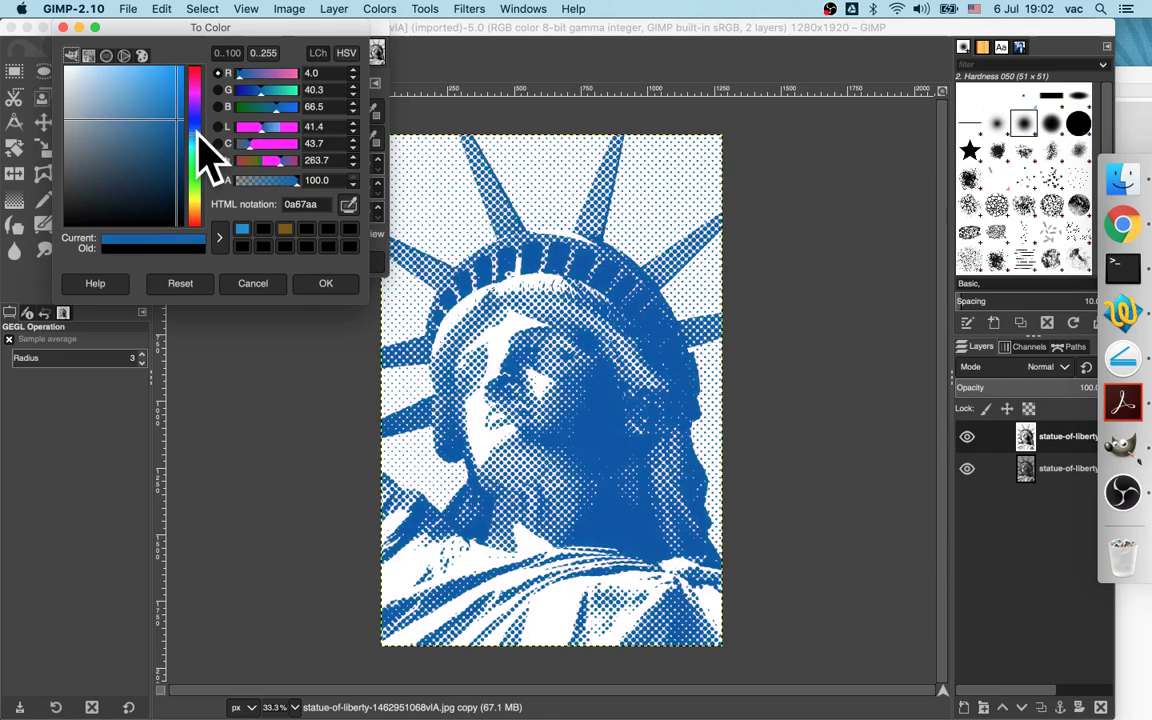
{"action": "left_click", "coordinate": [340, 289]}
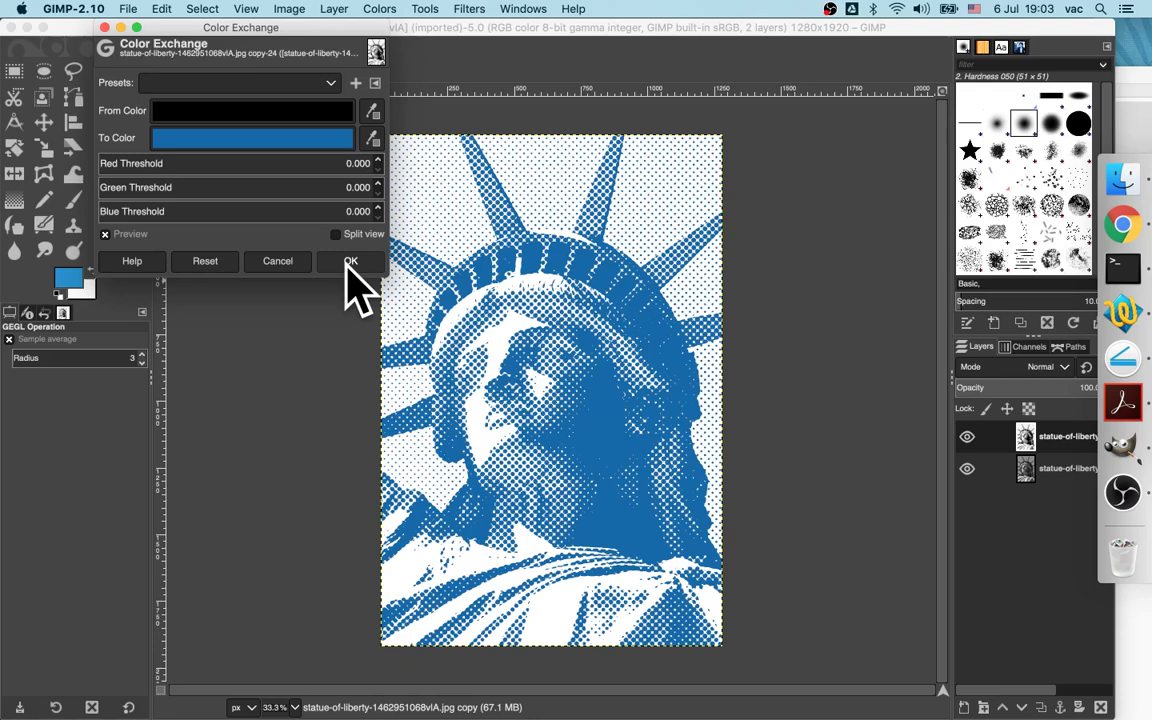
{"action": "left_click", "coordinate": [350, 263]}
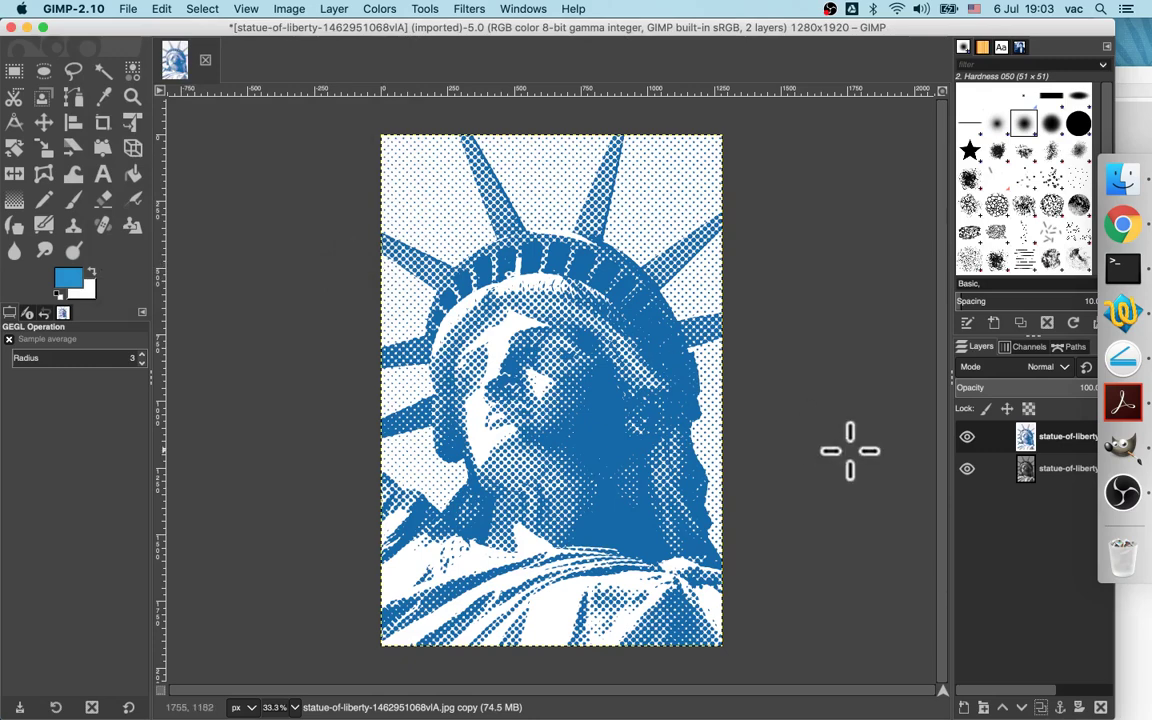
{"action": "left_click", "coordinate": [1049, 470]}
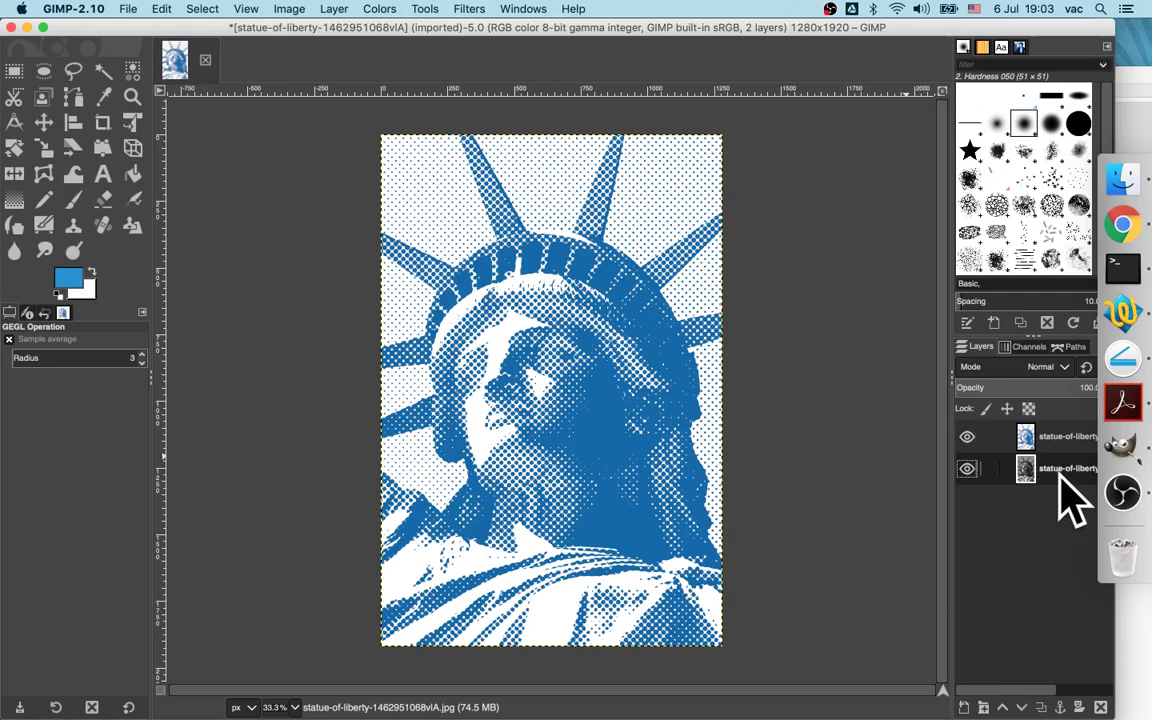
Set the blue halftone layer's blend mode to Multiply over the original photo
{"action": "left_click", "coordinate": [1053, 439]}
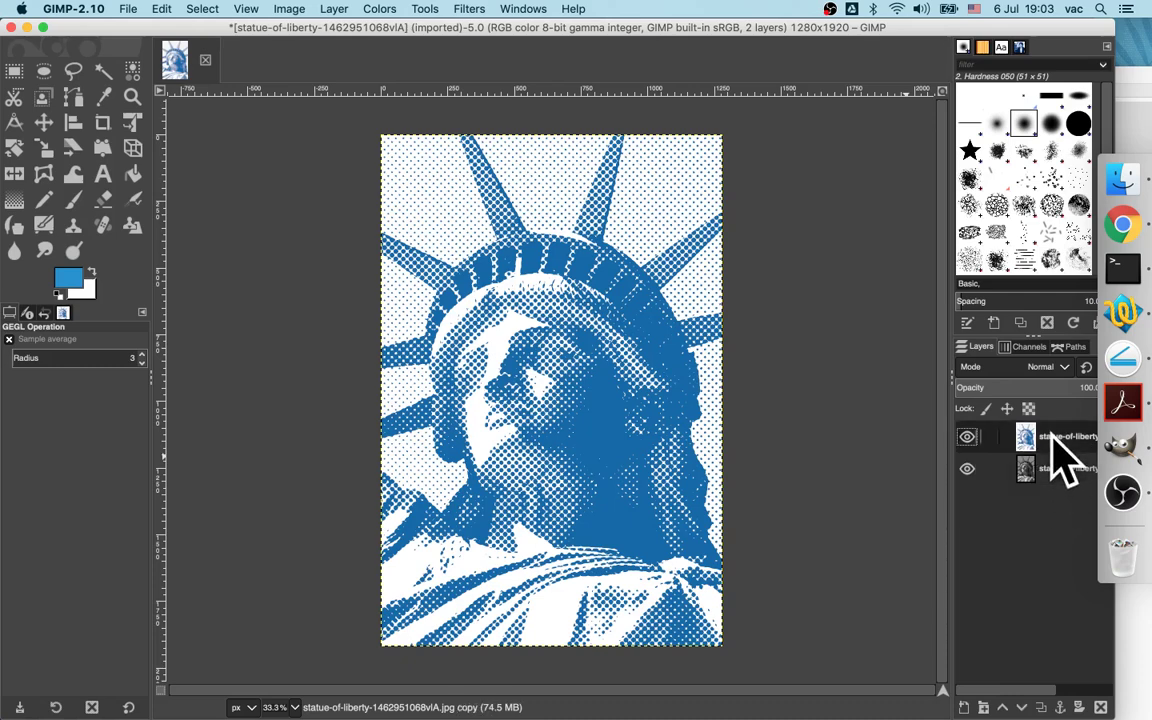
{"action": "left_click", "coordinate": [1064, 367]}
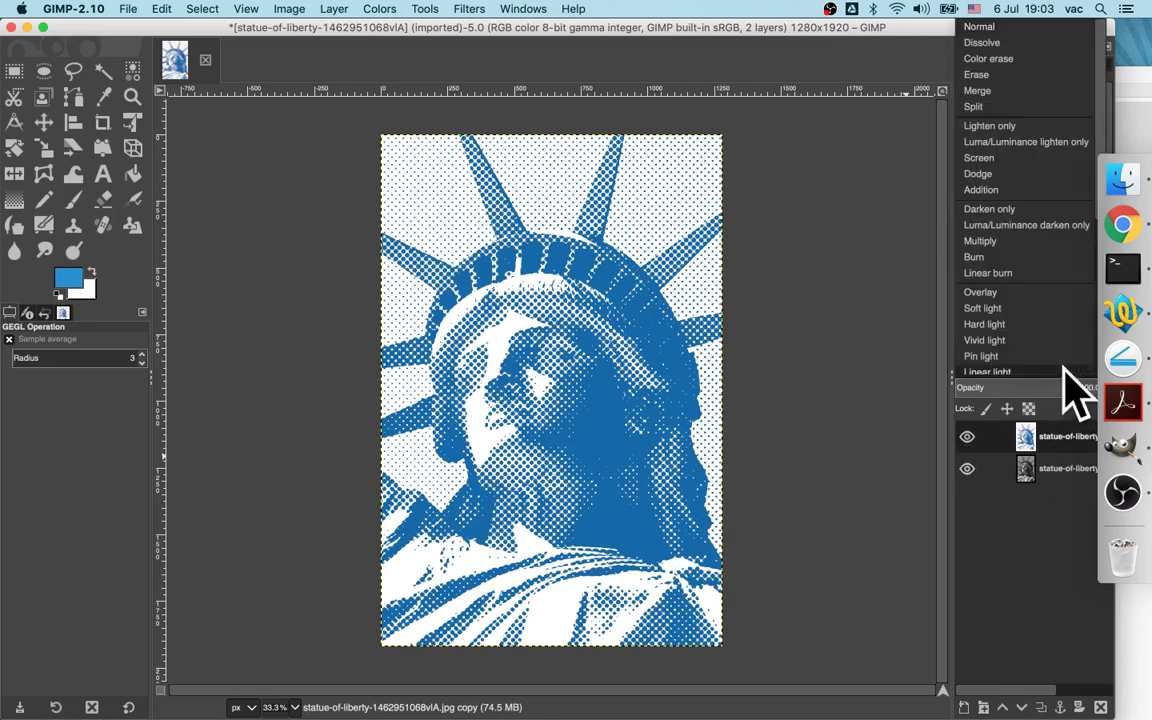
{"action": "left_click", "coordinate": [1000, 241]}
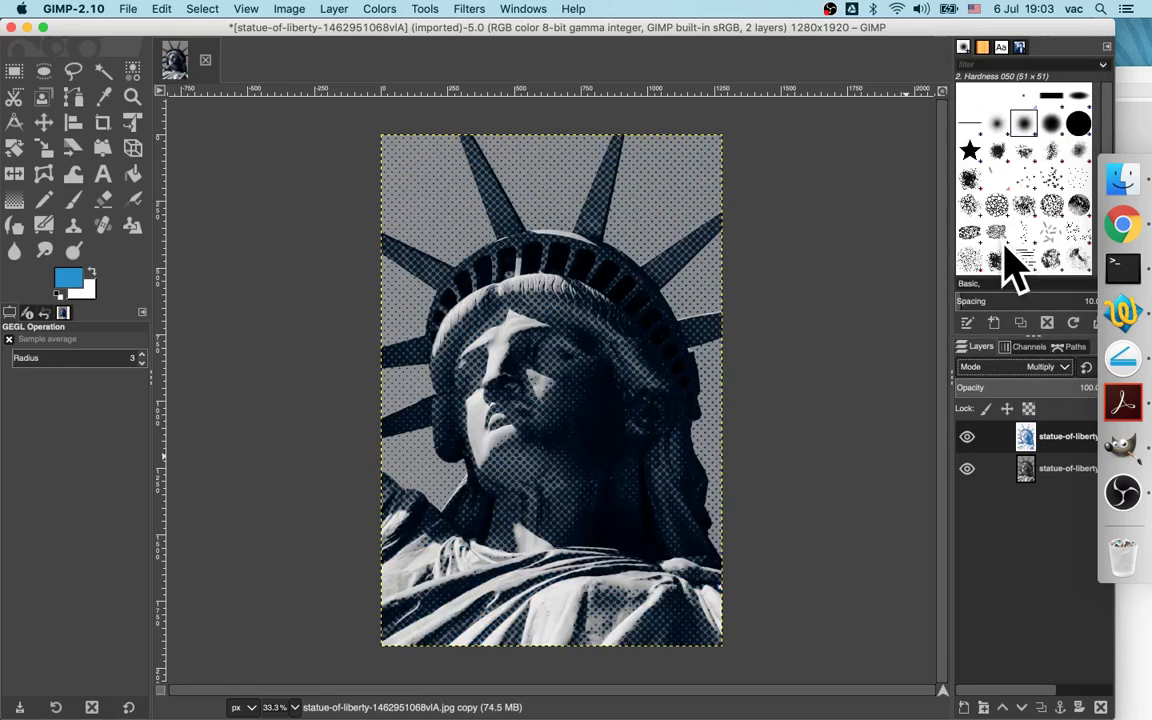
{"action": "left_click", "coordinate": [1063, 472]}
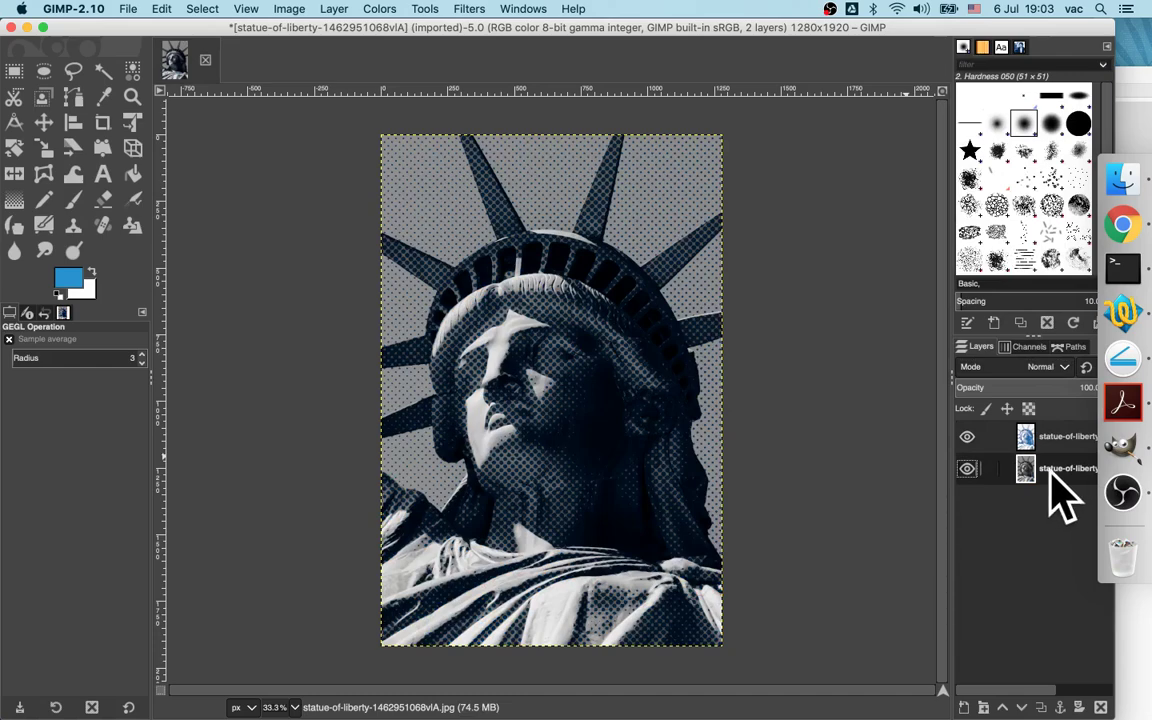
Posterize the original photo layer to 4 levels
{"action": "left_click", "coordinate": [380, 9]}
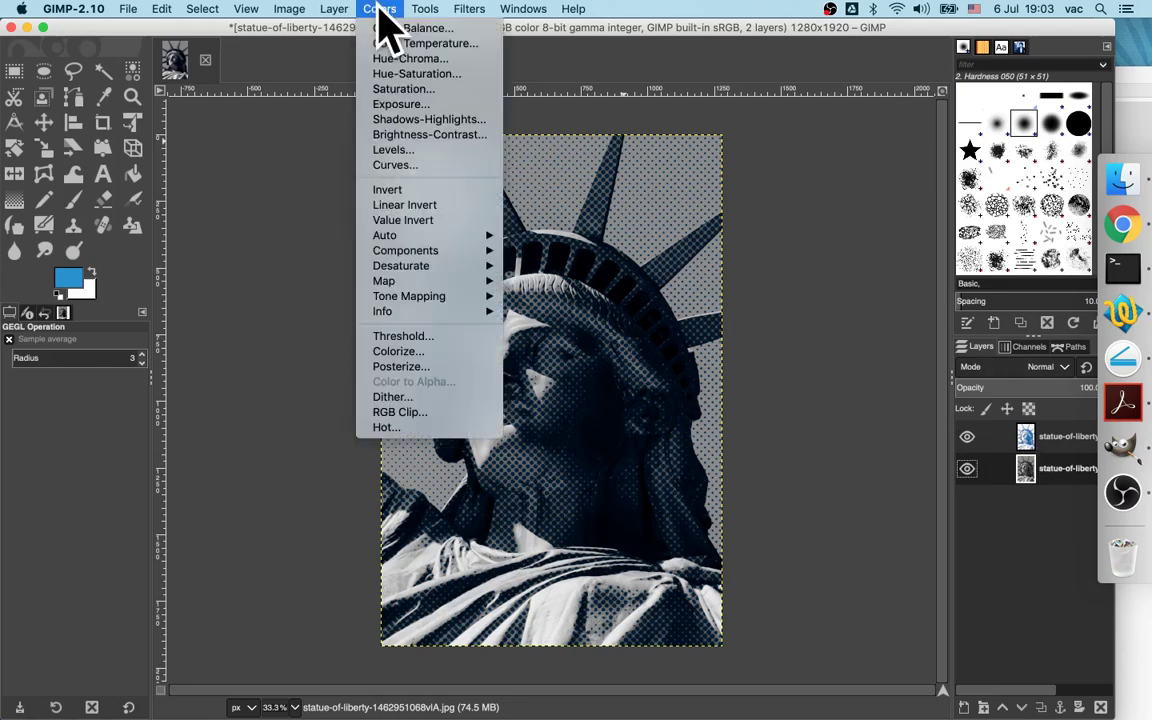
{"action": "left_click", "coordinate": [429, 368]}
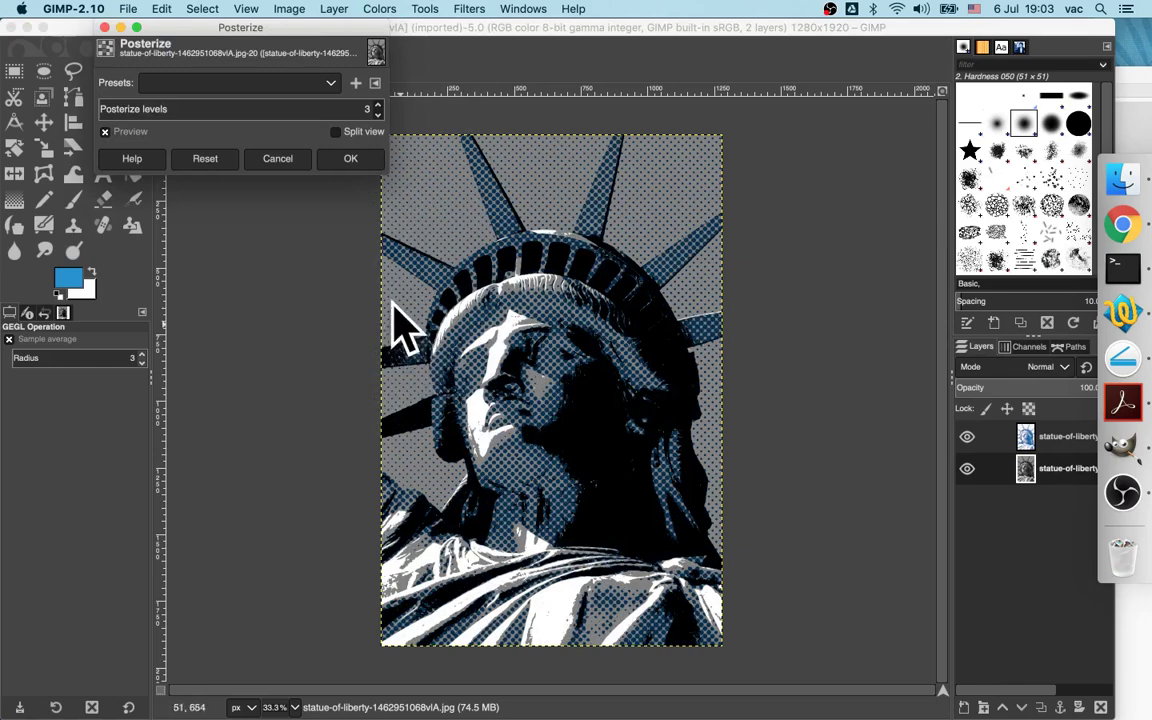
{"action": "left_click", "coordinate": [378, 112]}
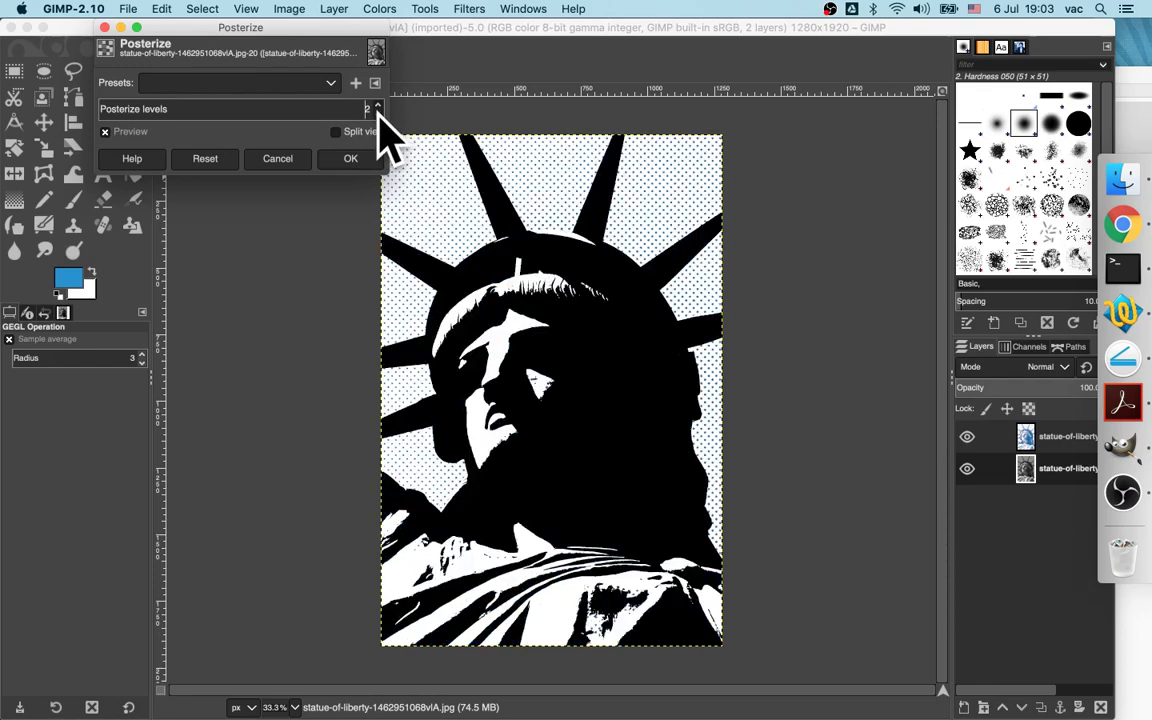
{"action": "left_click", "coordinate": [378, 106]}
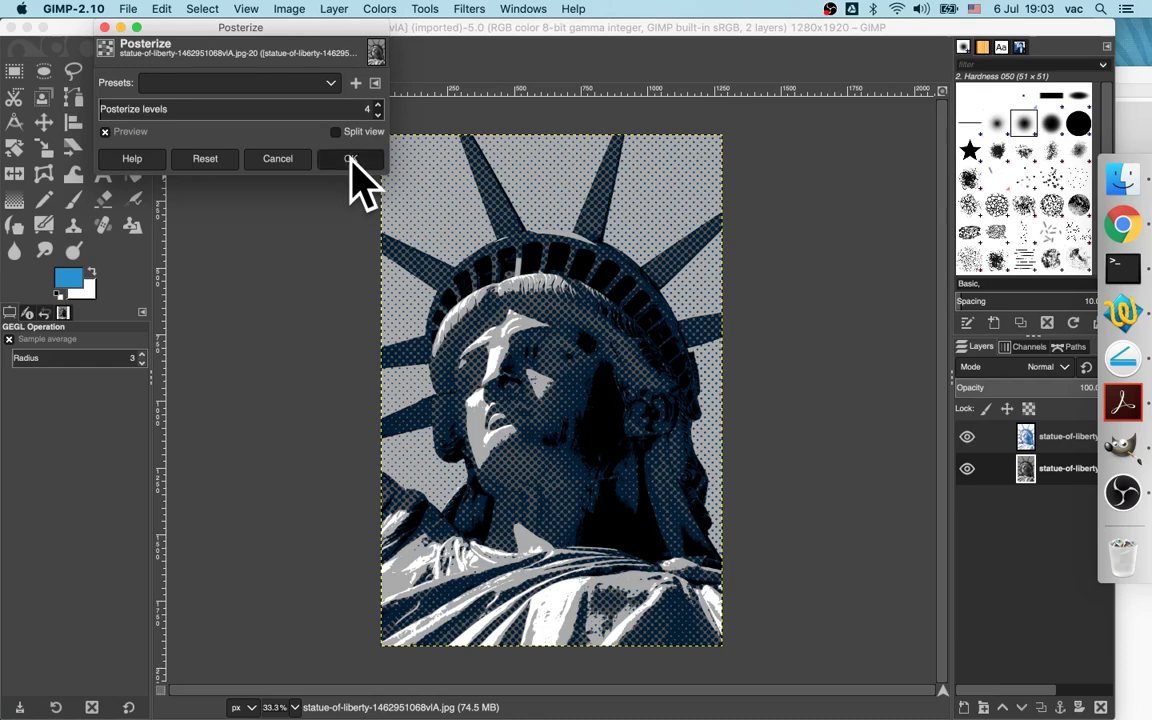
{"action": "left_click", "coordinate": [350, 160]}
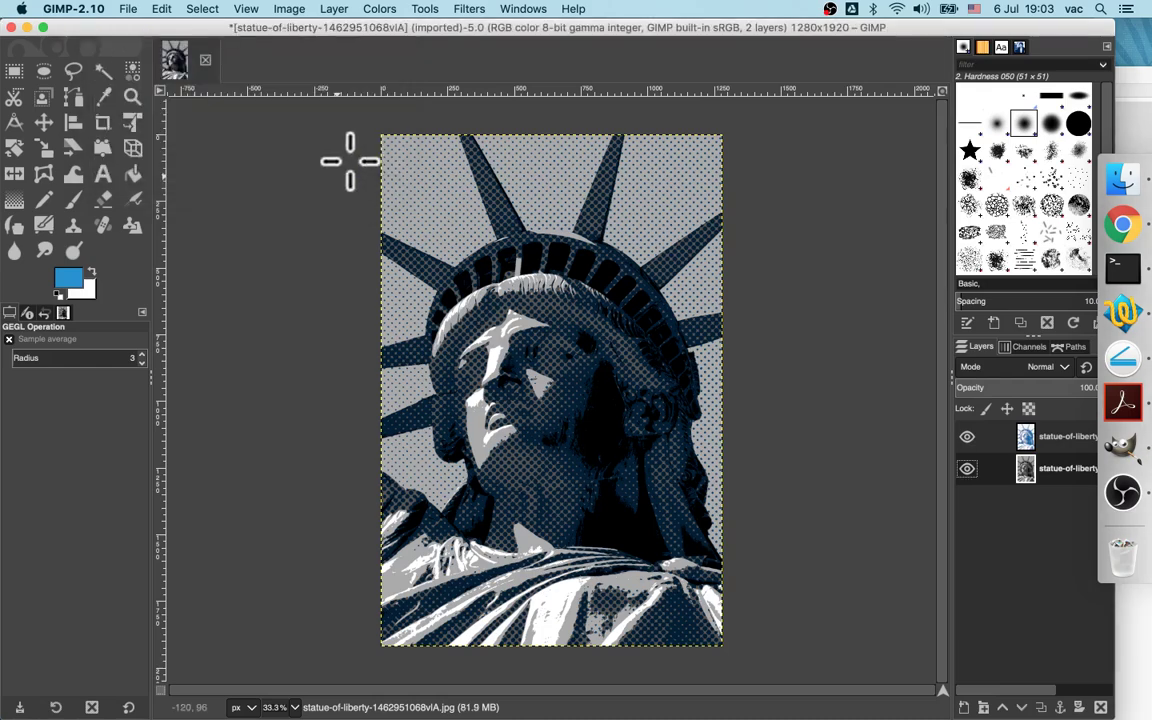
Colorize the original photo layer with a pale cyan tint of 54ffff
{"action": "left_click", "coordinate": [380, 10]}
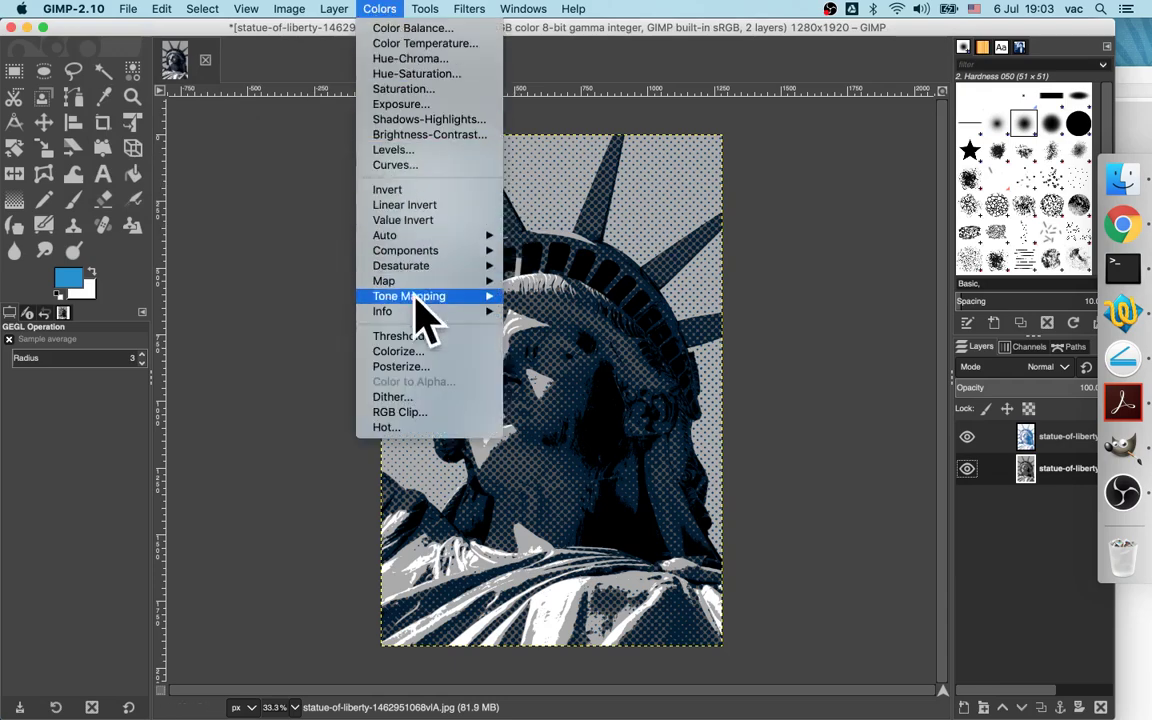
{"action": "left_click", "coordinate": [428, 352]}
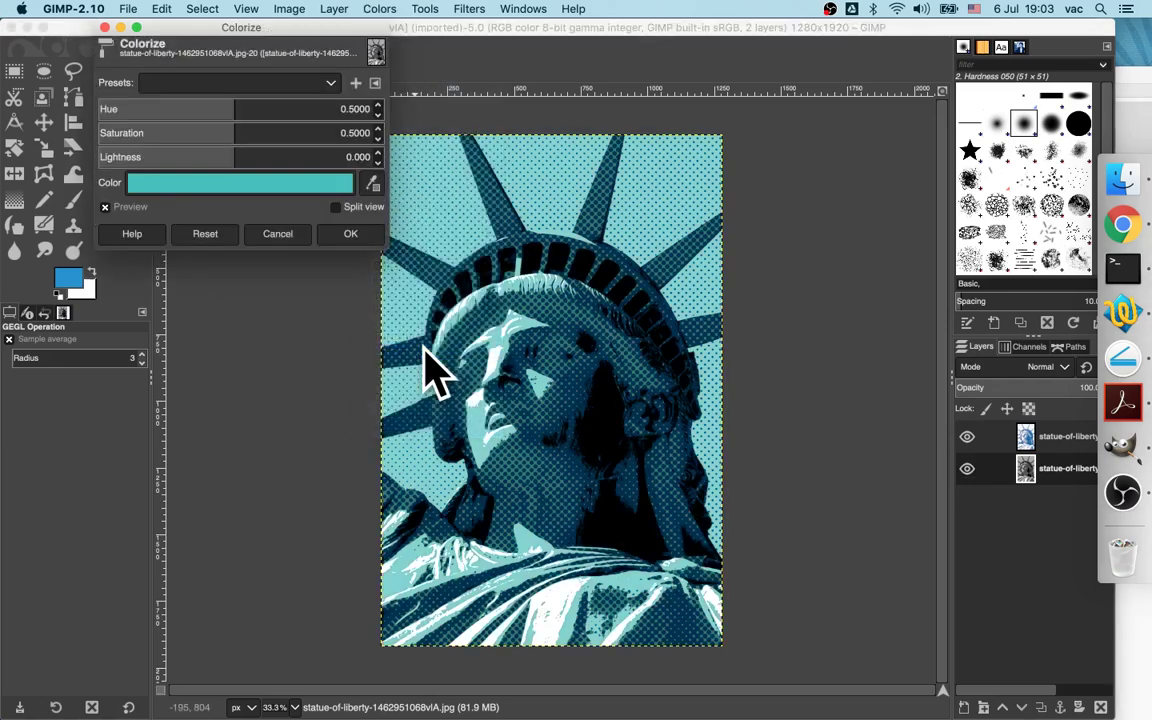
{"action": "left_click", "coordinate": [288, 182]}
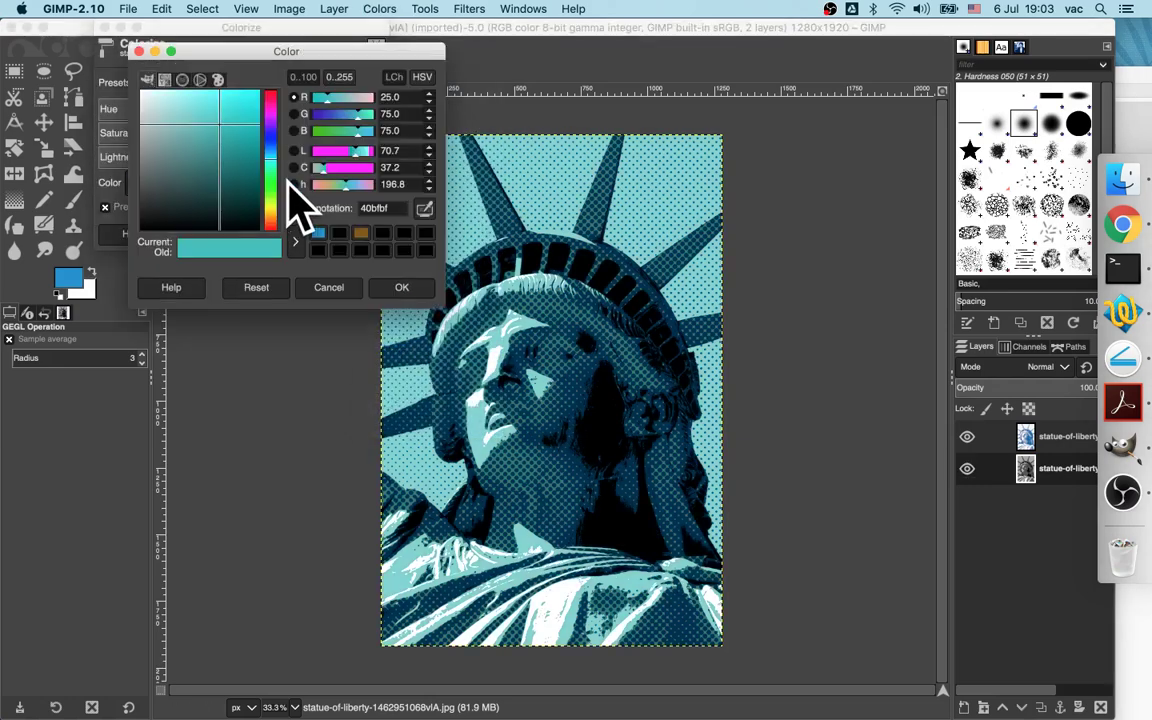
{"action": "left_click_drag", "start_coordinate": [224, 98], "coordinate": [223, 92]}
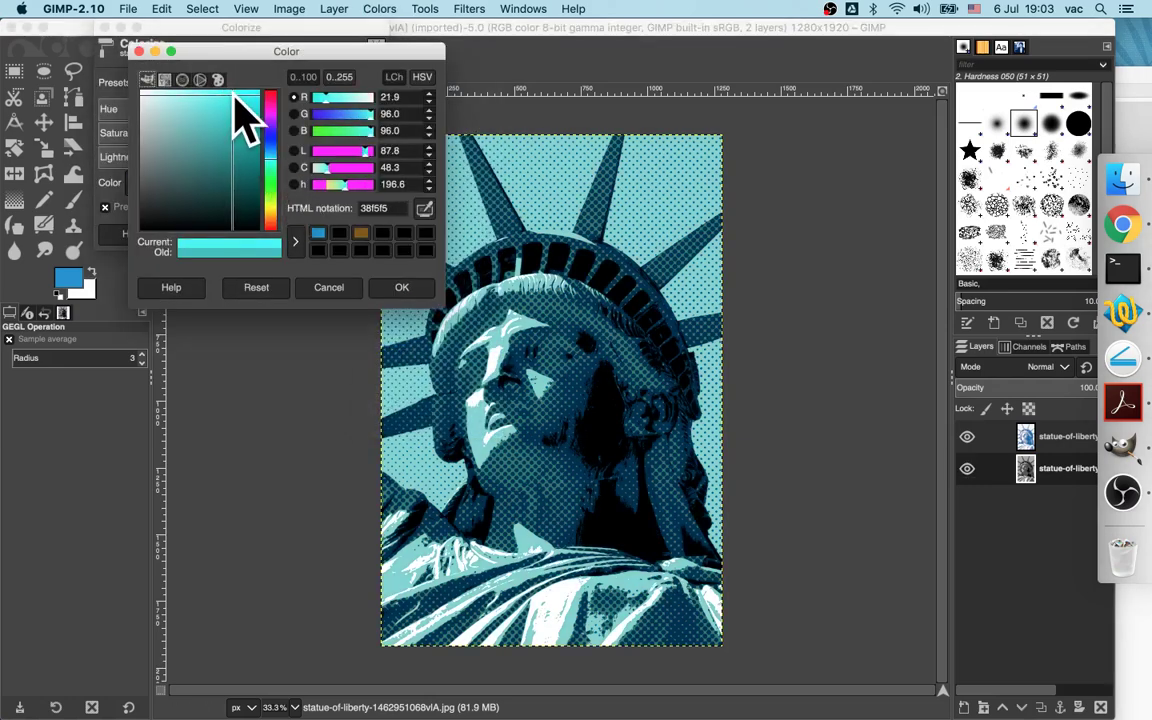
{"action": "left_click", "coordinate": [219, 81]}
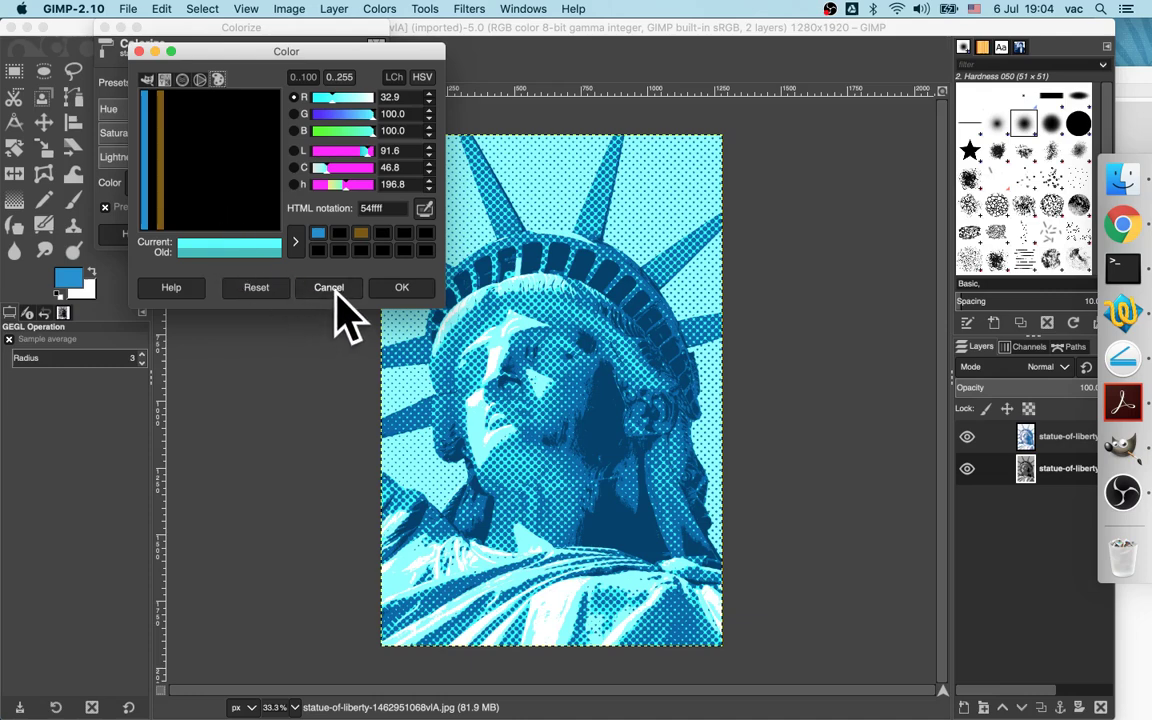
{"action": "left_click", "coordinate": [161, 80]}
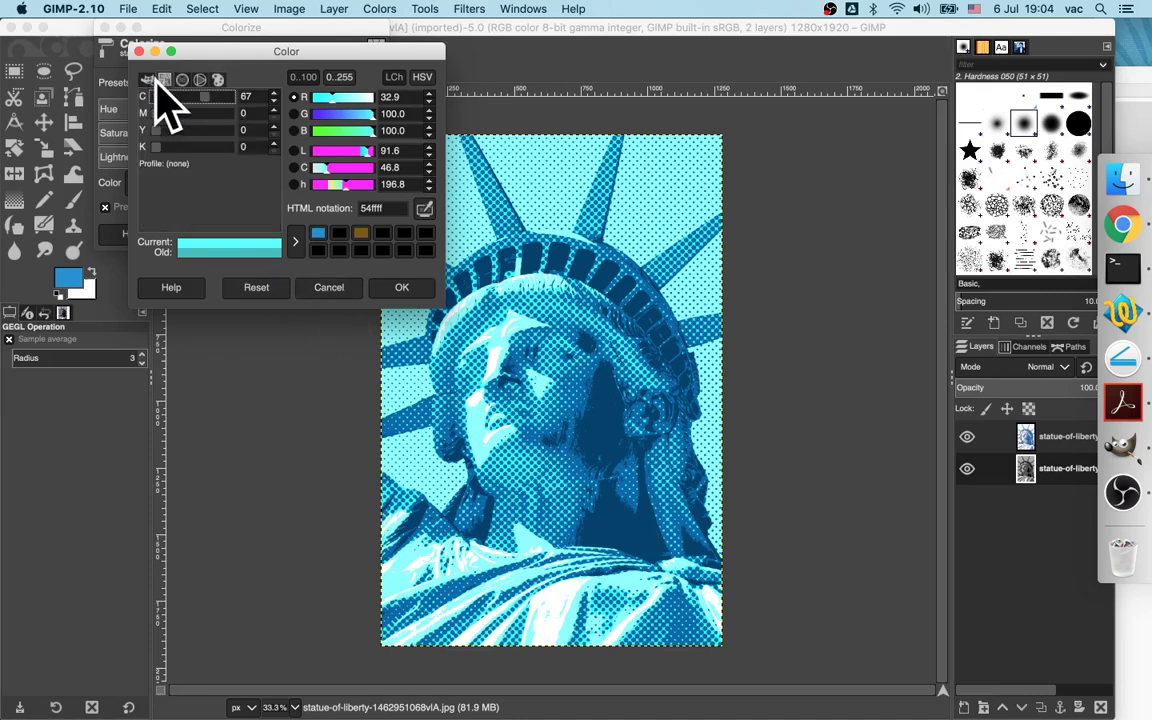
{"action": "left_click", "coordinate": [147, 79]}
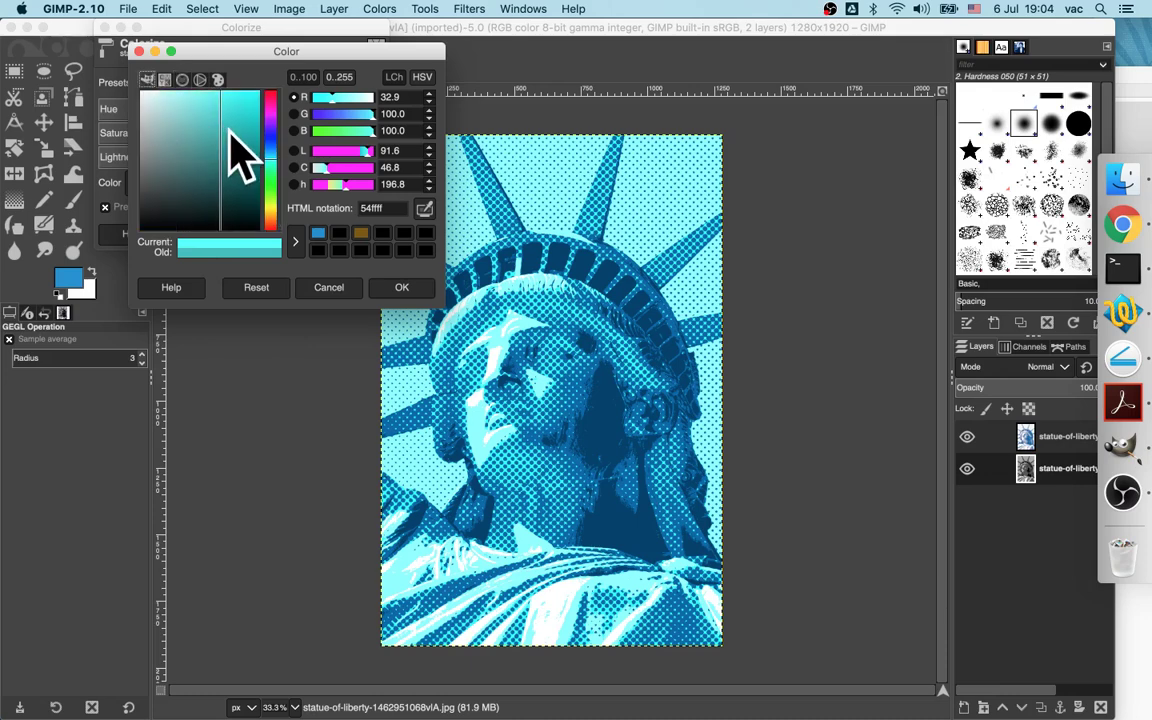